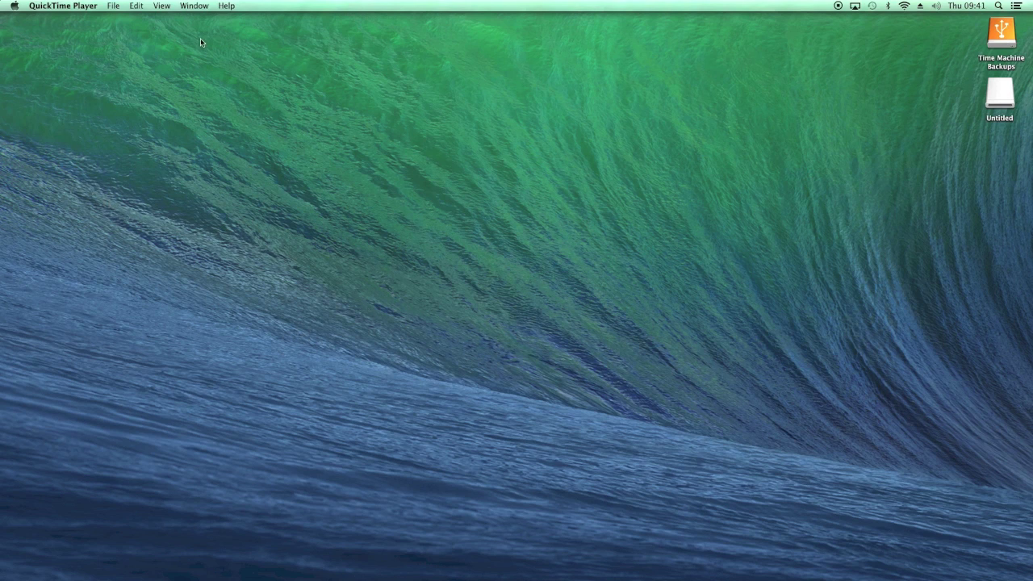
{"action": "left_click", "coordinate": [837, 6]}
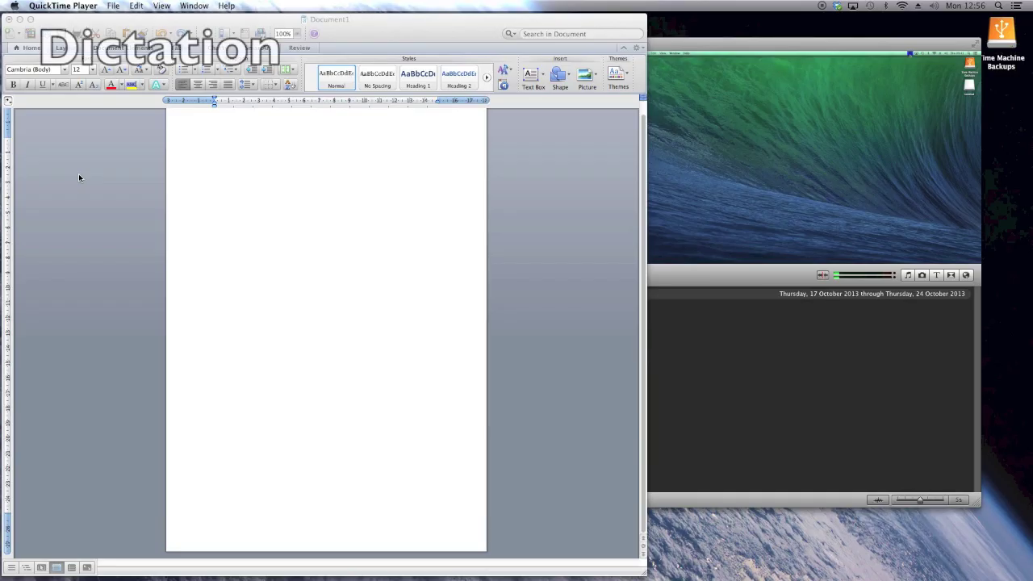
Step: Switch to the blank Word document, dictate a passage about trying the dictation facility, and finish the dictation
{"action": "left_click", "coordinate": [78, 177]}
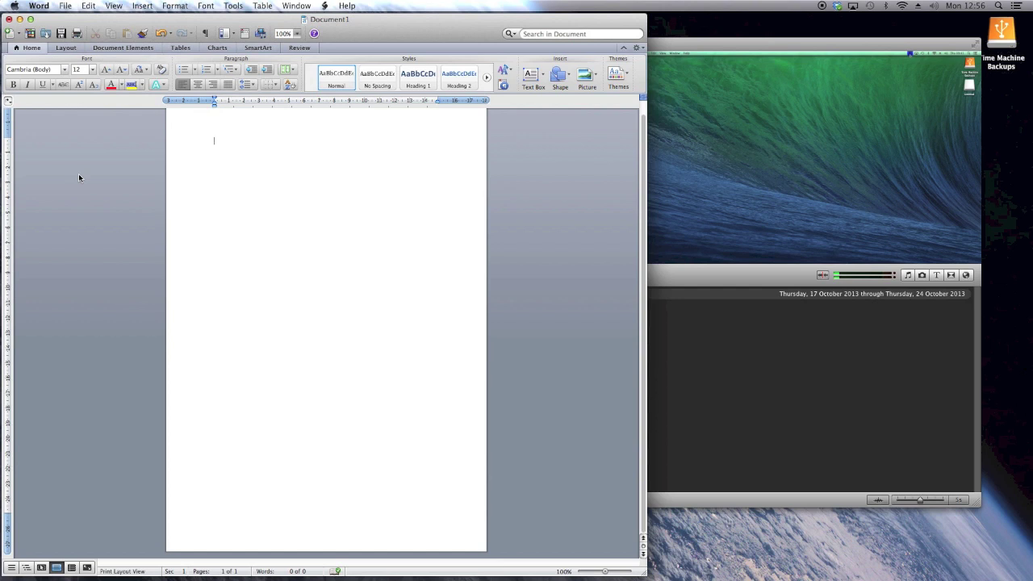
{"action": "key", "text": "fn"}
{"action": "key", "text": "fn"}
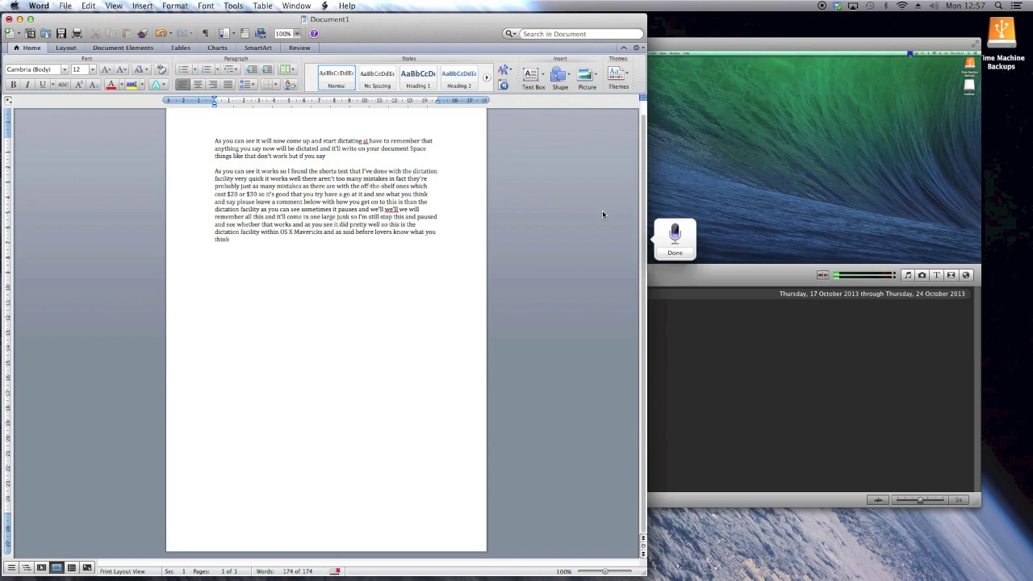
{"action": "left_click", "coordinate": [675, 253]}
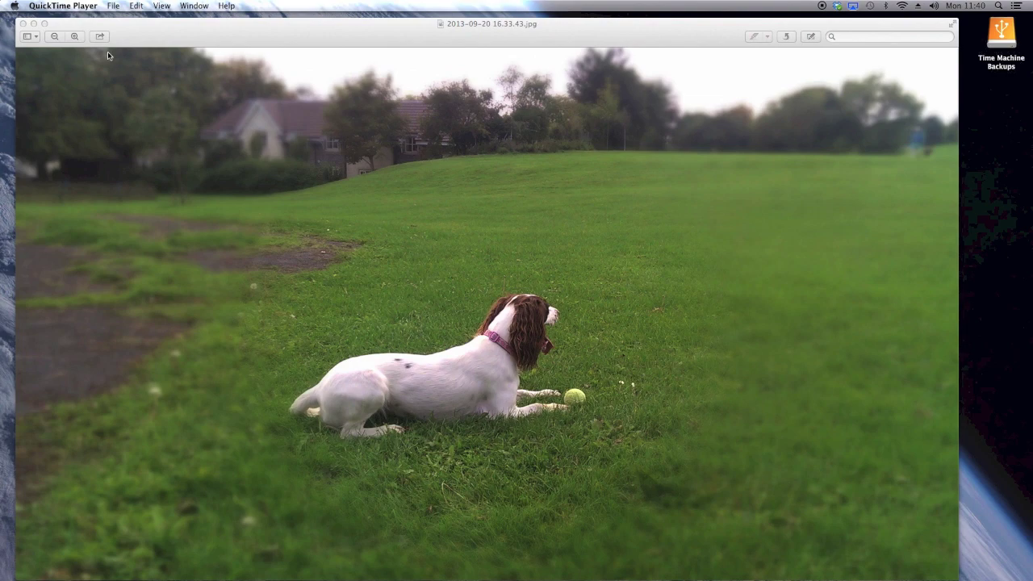
{"action": "mouse_move", "coordinate": [71, 26]}
{"action": "left_mouse_down"}
{"action": "mouse_move", "coordinate": [1032, 31]}
{"action": "mouse_move", "coordinate": [87, 27]}
{"action": "left_mouse_up"}
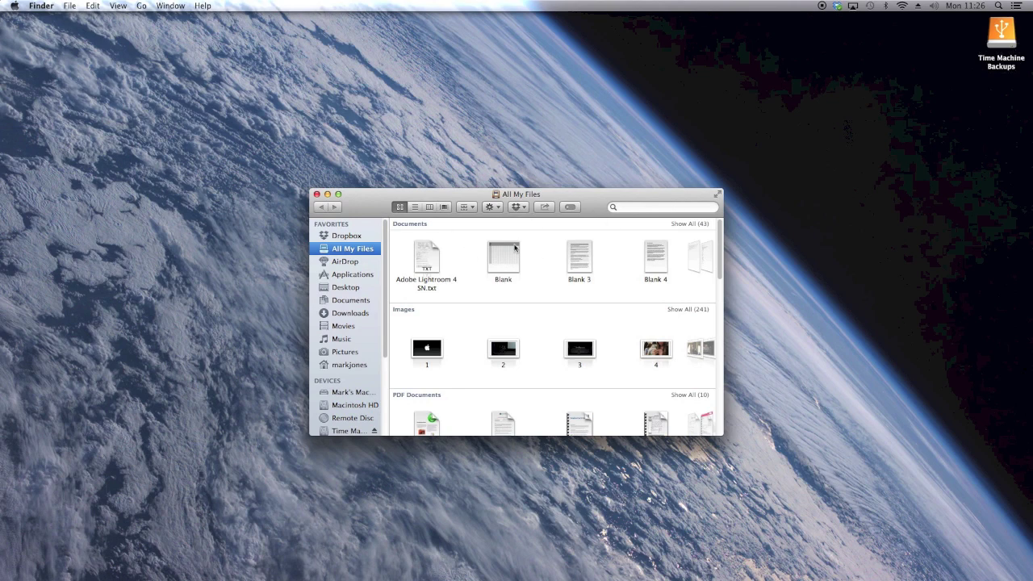
Step: Show the tab bar in the Finder window and add four new All My Files tabs
{"action": "left_click", "coordinate": [117, 7]}
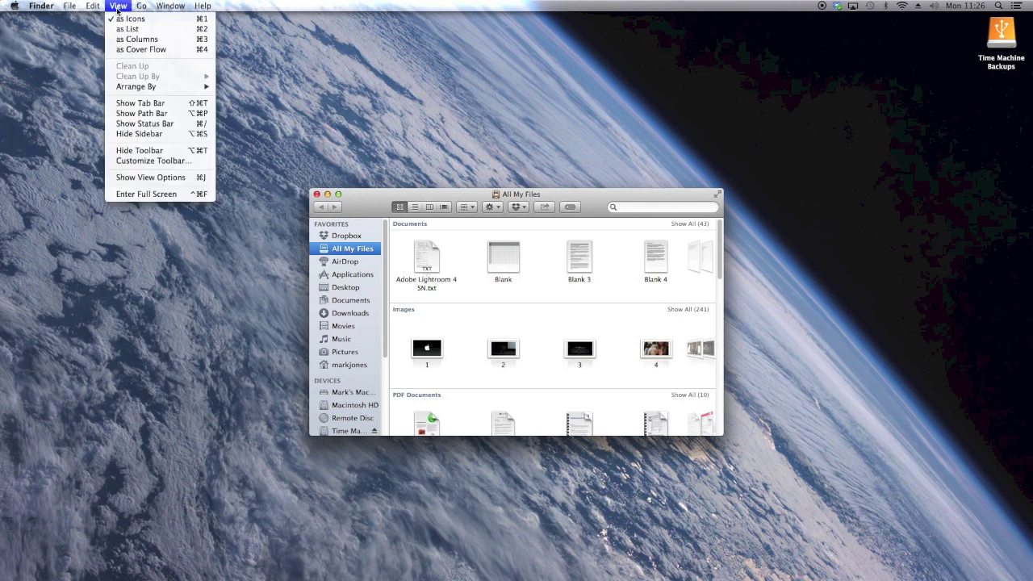
{"action": "left_click", "coordinate": [132, 103]}
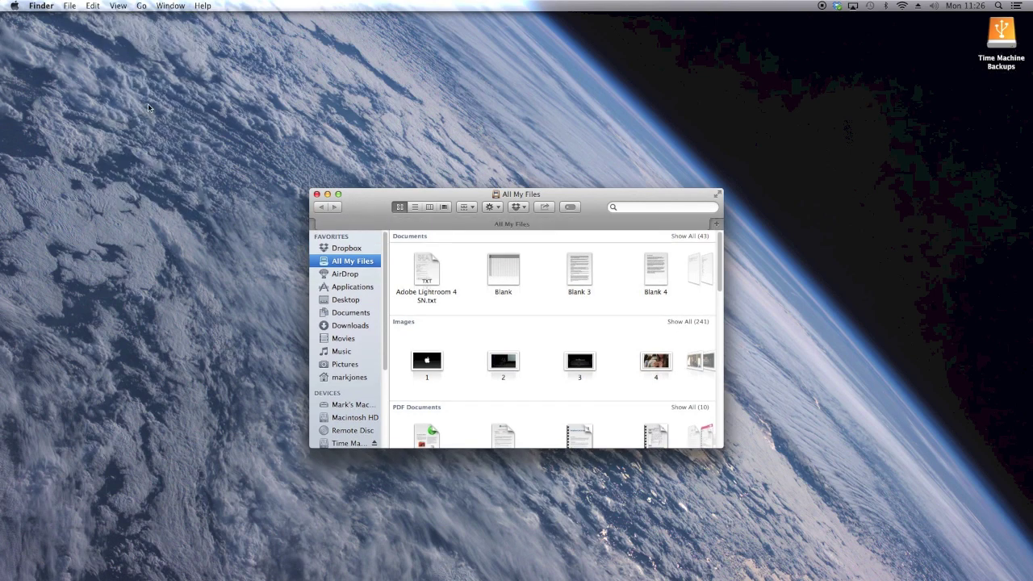
{"action": "left_click", "coordinate": [716, 226]}
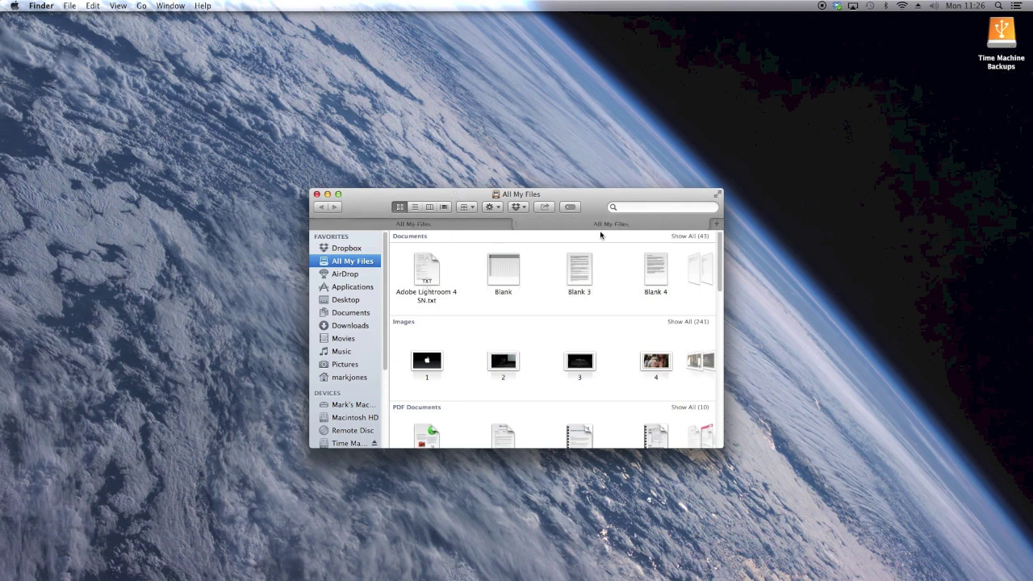
{"action": "left_click", "coordinate": [715, 225]}
{"action": "left_click", "coordinate": [716, 225]}
{"action": "left_click", "coordinate": [716, 225]}
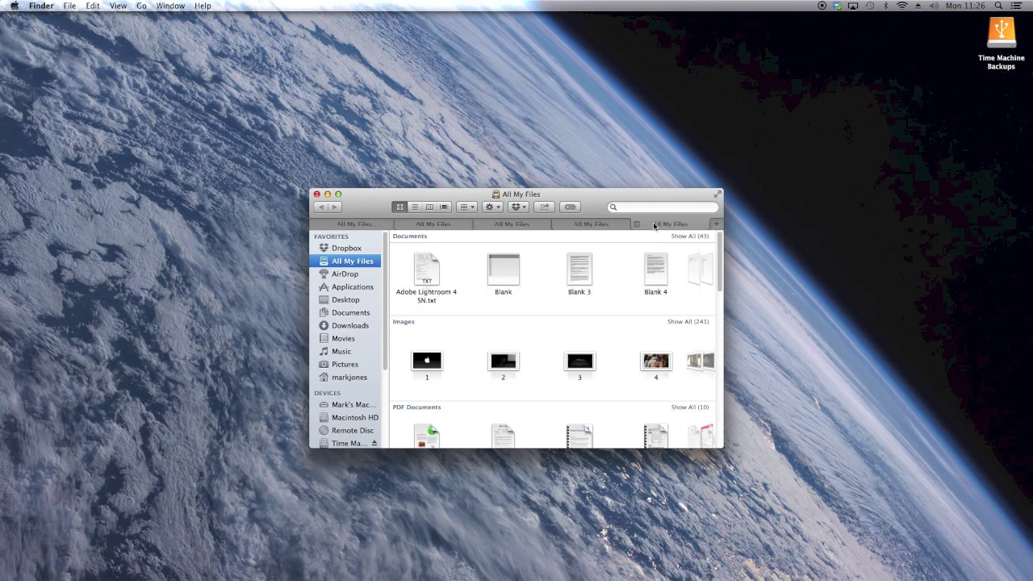
Step: Close the last and the first All My Files tabs in the Finder window
{"action": "left_click", "coordinate": [636, 223]}
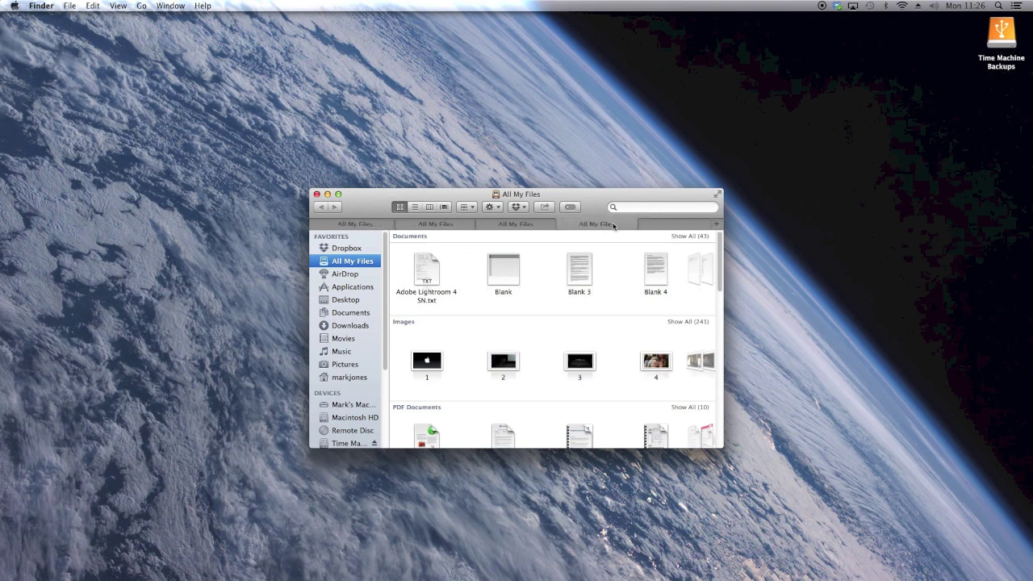
{"action": "left_click", "coordinate": [322, 225]}
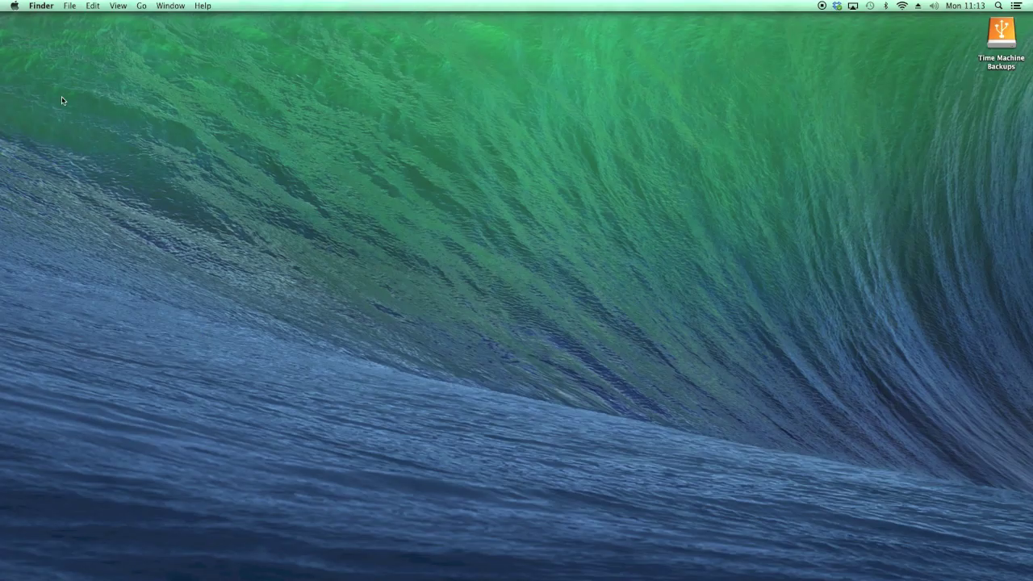
Step: Go to the folder /Library/Screen Savers/Default Collections in Finder
{"action": "left_click", "coordinate": [141, 7]}
{"action": "left_click", "coordinate": [169, 192]}
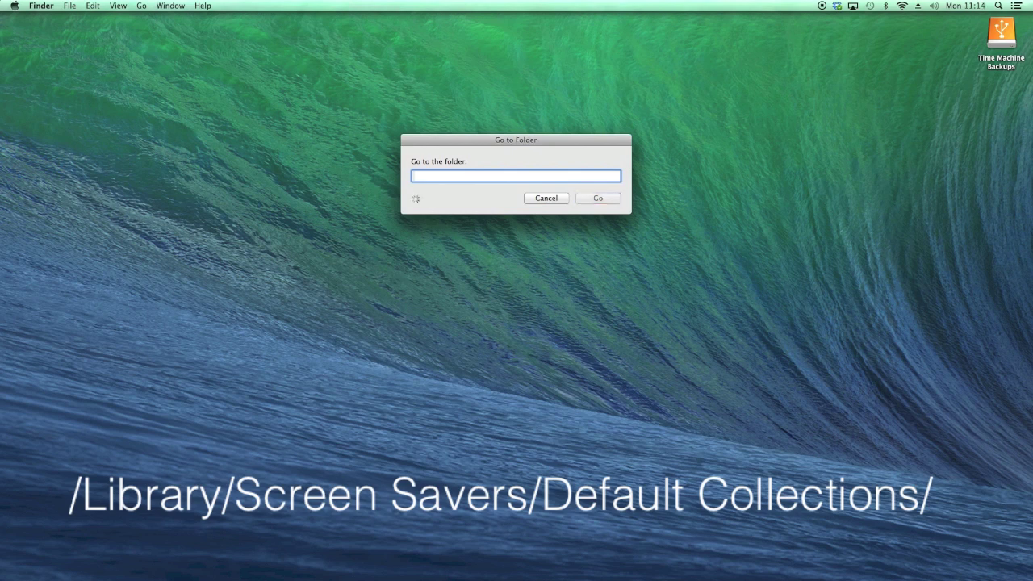
{"action": "type", "text": "/Library"}
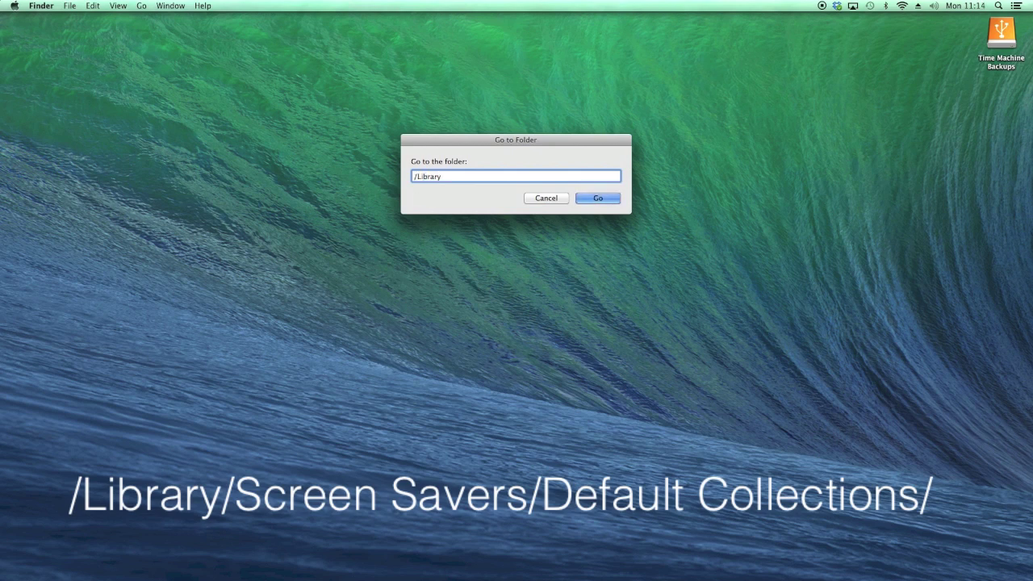
{"action": "type", "text": "/Scree"}
{"action": "key", "text": "BackSpace"}
{"action": "key", "text": "BackSpace"}
{"action": "key", "text": "BackSpace"}
{"action": "key", "text": "BackSpace"}
{"action": "key", "text": "BackSpace"}
{"action": "type", "text": "creen Savers/Default Collections"}
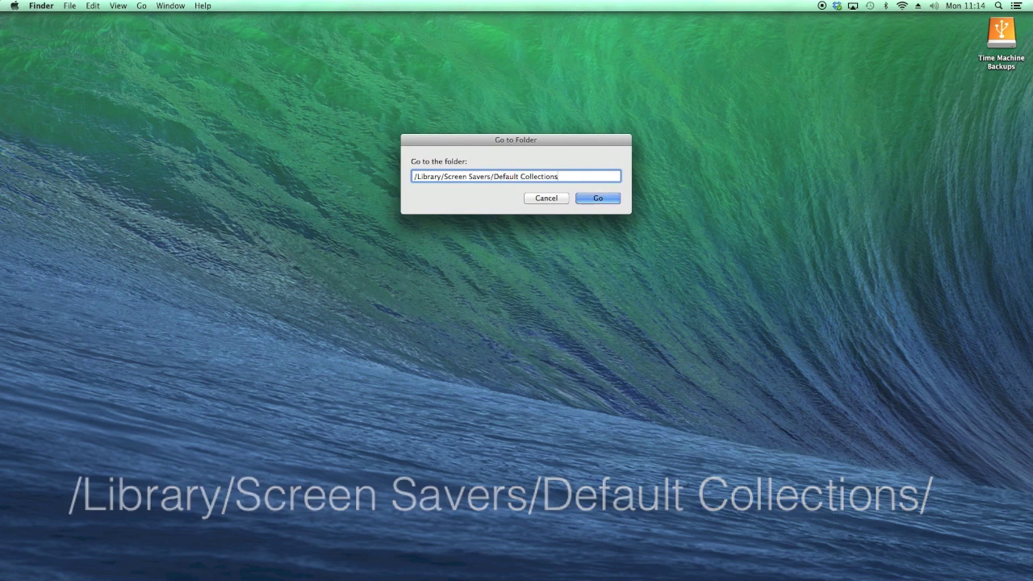
{"action": "key", "text": "Return"}
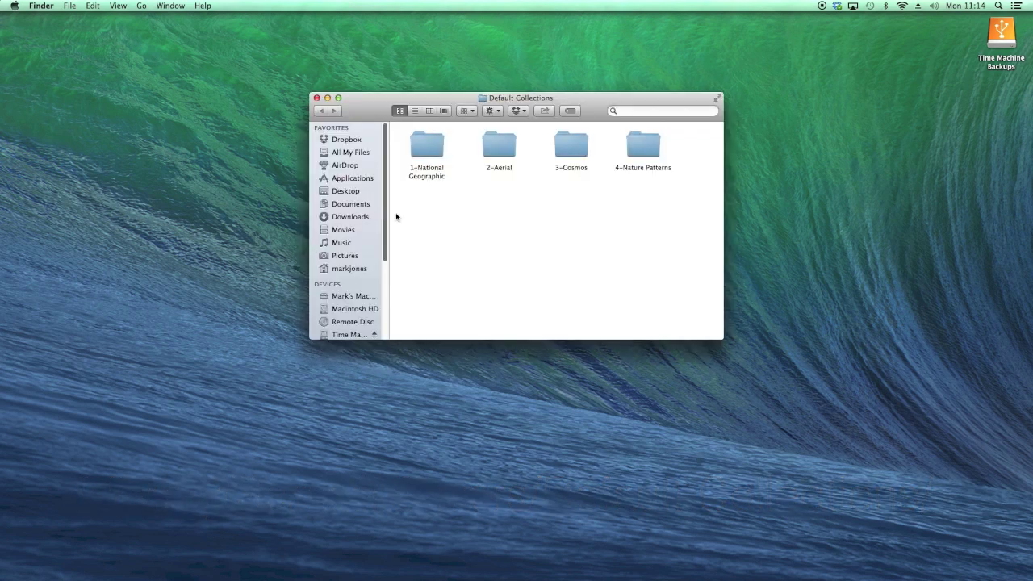
Step: Open the 1-National Geographic folder in Cover Flow view and enlarge the window and its preview area
{"action": "double_click", "coordinate": [429, 155]}
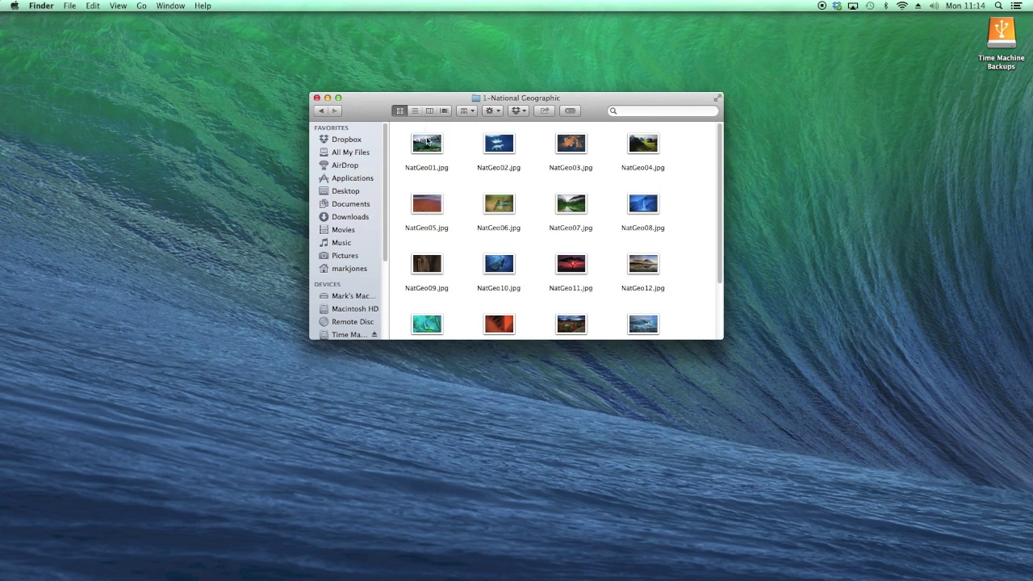
{"action": "left_click", "coordinate": [415, 111]}
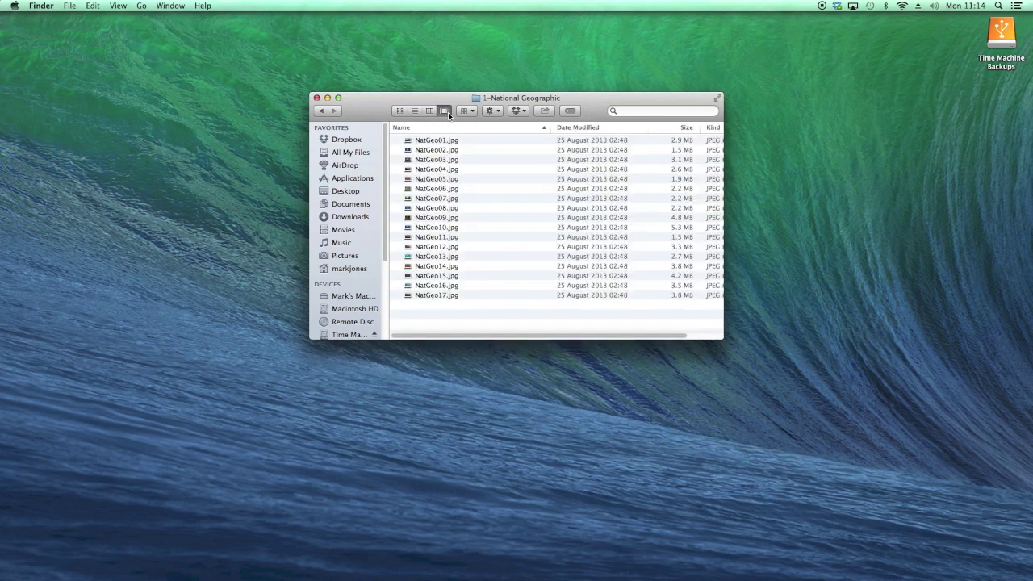
{"action": "left_click", "coordinate": [446, 112]}
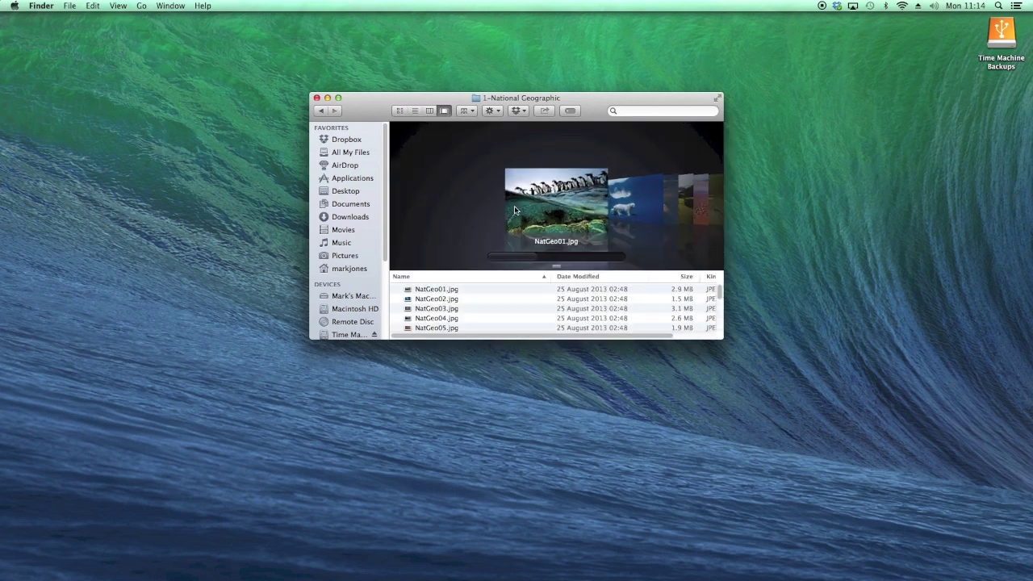
{"action": "left_click_drag", "start_coordinate": [722, 341], "coordinate": [912, 465]}
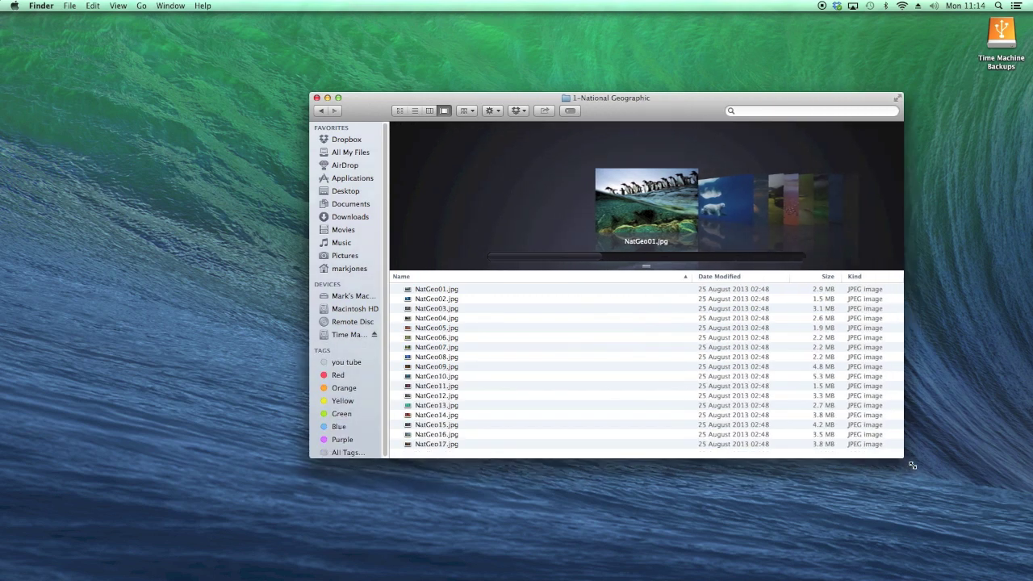
{"action": "left_click_drag", "start_coordinate": [663, 267], "coordinate": [667, 398]}
Step: Look through the National Geographic images in Cover Flow, one by one up to NatGeo17.jpg
{"action": "key", "text": "Right"}
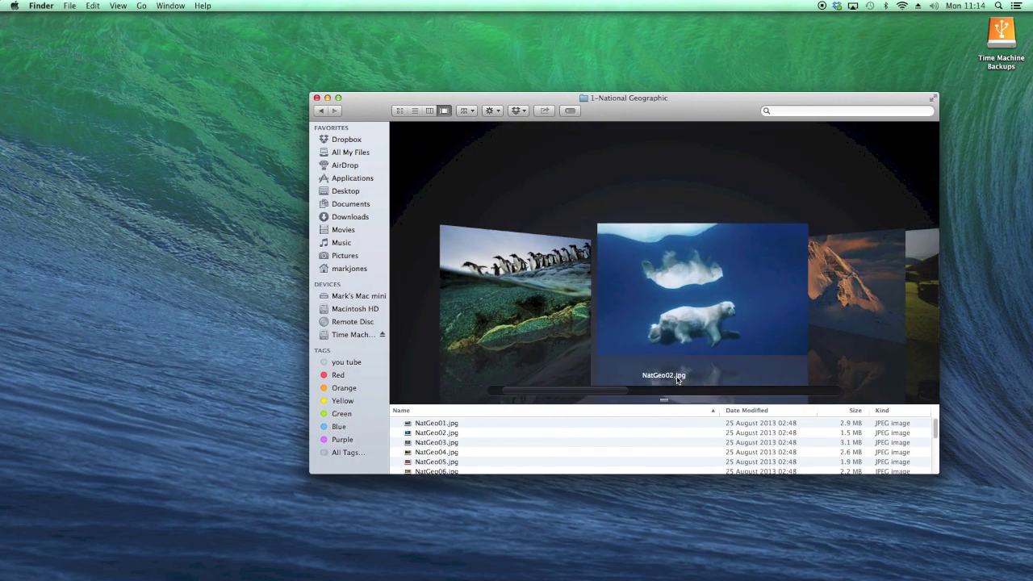
{"action": "key", "text": "Right"}
{"action": "key", "text": "Right"}
{"action": "key", "text": "Right"}
{"action": "key", "text": "Right"}
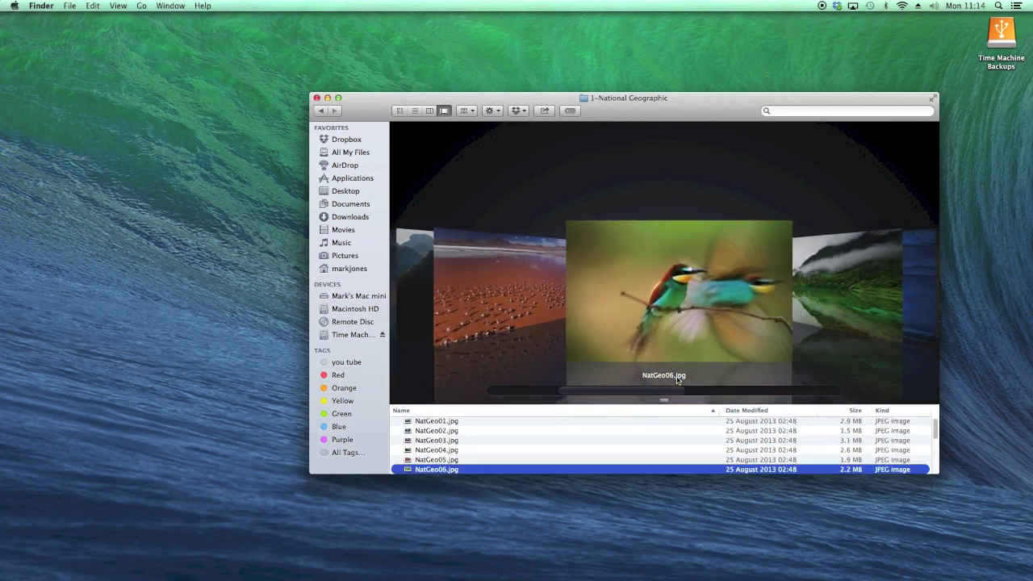
{"action": "key", "text": "Right"}
{"action": "key", "text": "Right"}
{"action": "key", "text": "Right"}
{"action": "key", "text": "Right"}
{"action": "key", "text": "Right"}
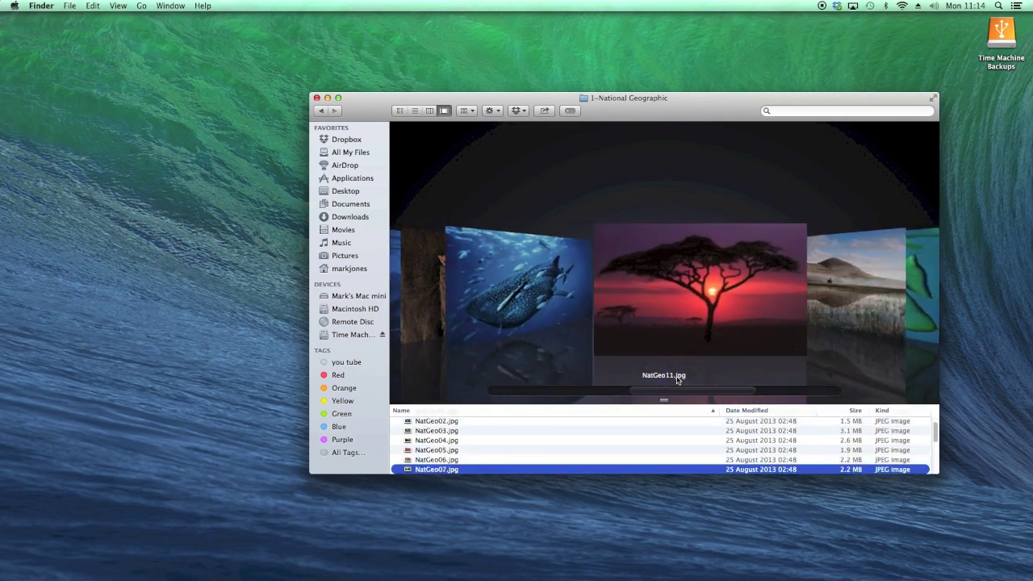
{"action": "key", "text": "Right"}
{"action": "key", "text": "Right"}
{"action": "key", "text": "Right"}
{"action": "key", "text": "Right"}
{"action": "key", "text": "Right"}
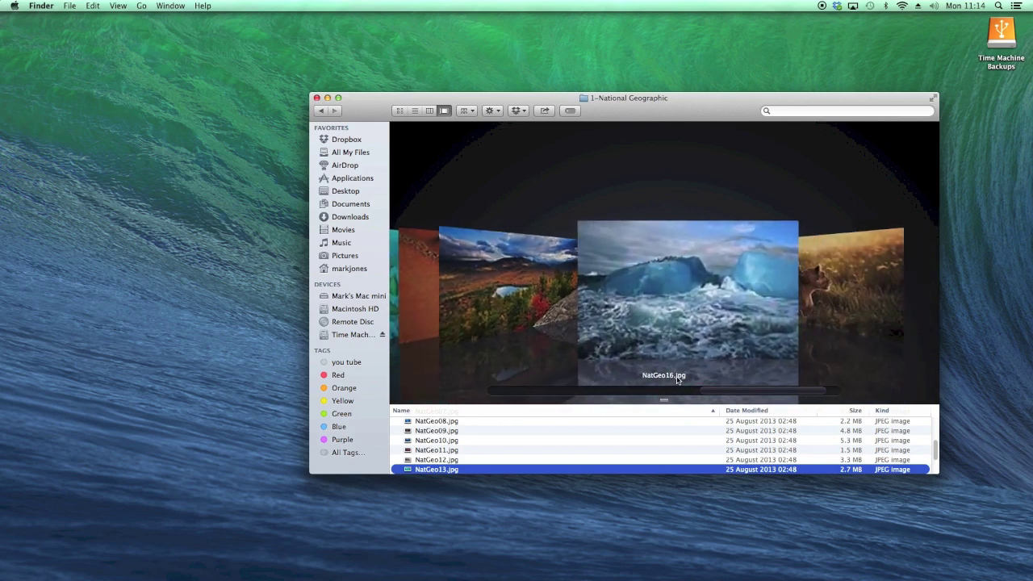
{"action": "key", "text": "Right"}
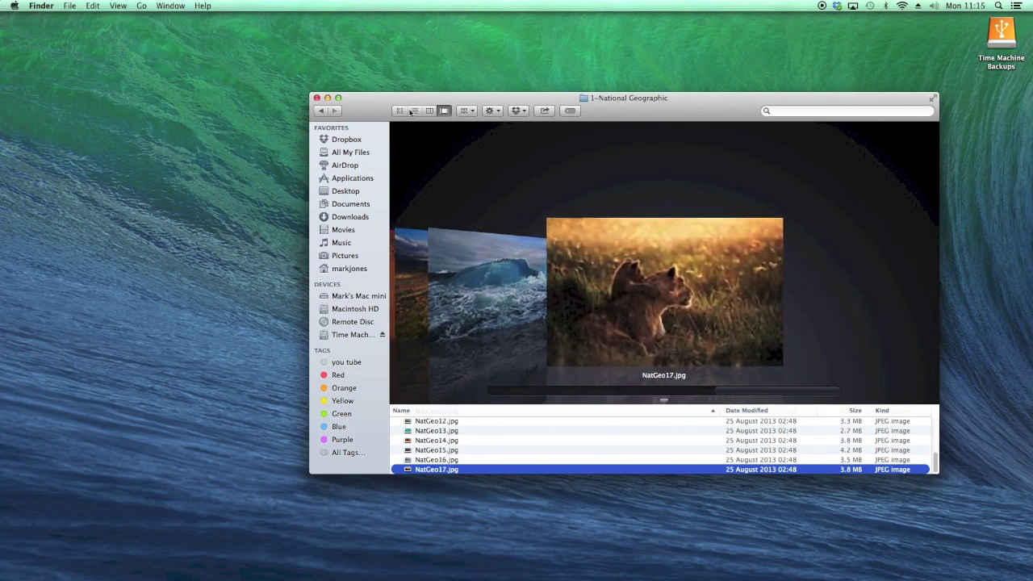
Step: Go back to Default Collections, open the 2-Aerial folder and look through its images up to Aerial09.jpg
{"action": "left_click", "coordinate": [321, 111]}
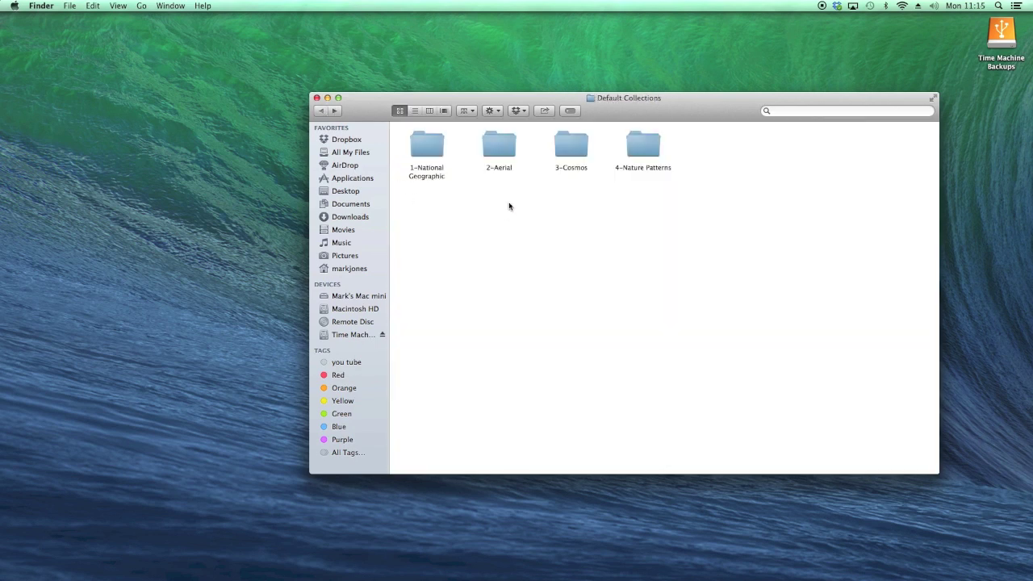
{"action": "double_click", "coordinate": [500, 147]}
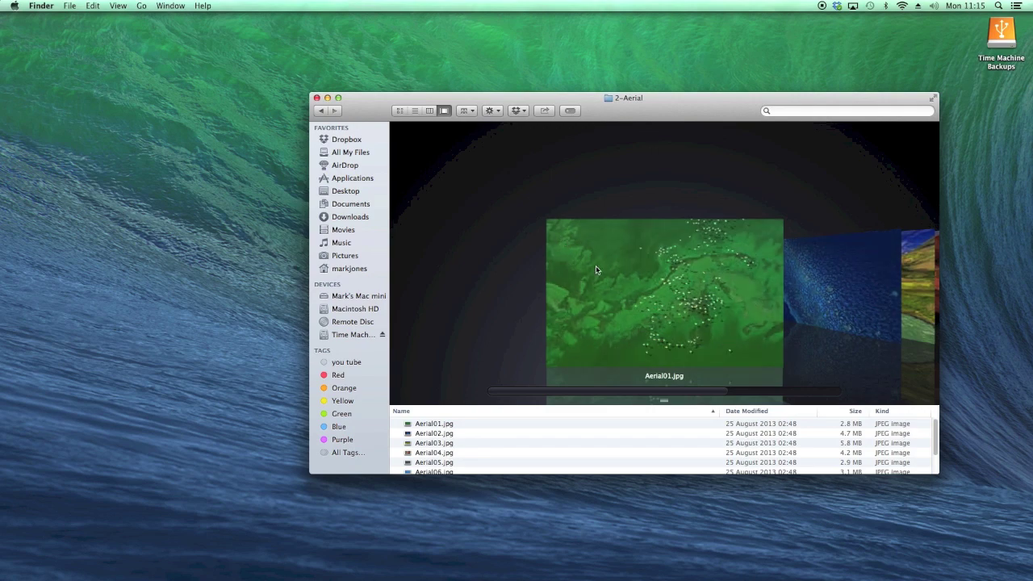
{"action": "scroll", "coordinate": [596, 267], "scroll_direction": "down", "scroll_amount": 5}
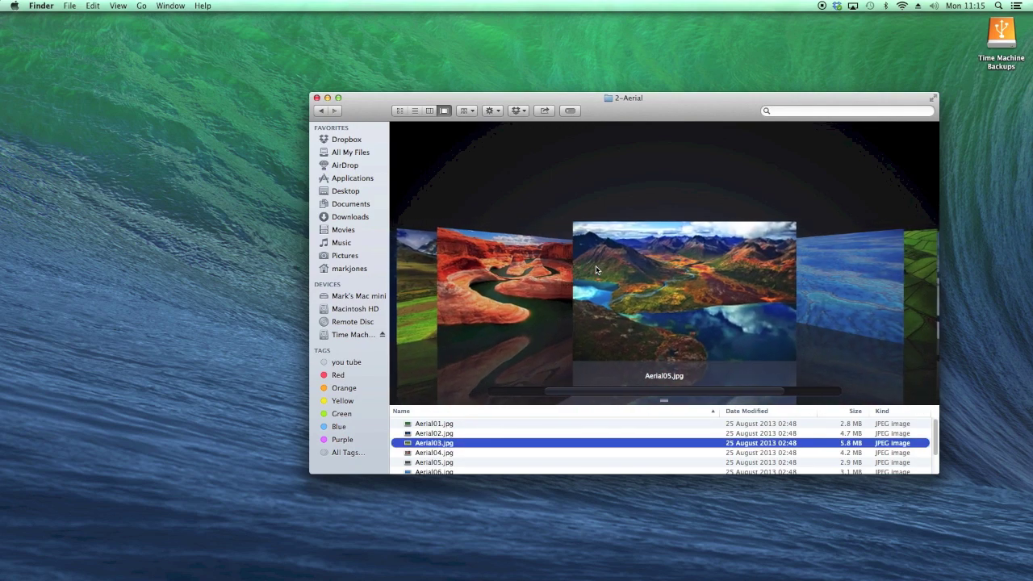
{"action": "scroll", "coordinate": [595, 268], "scroll_direction": "down", "scroll_amount": 4}
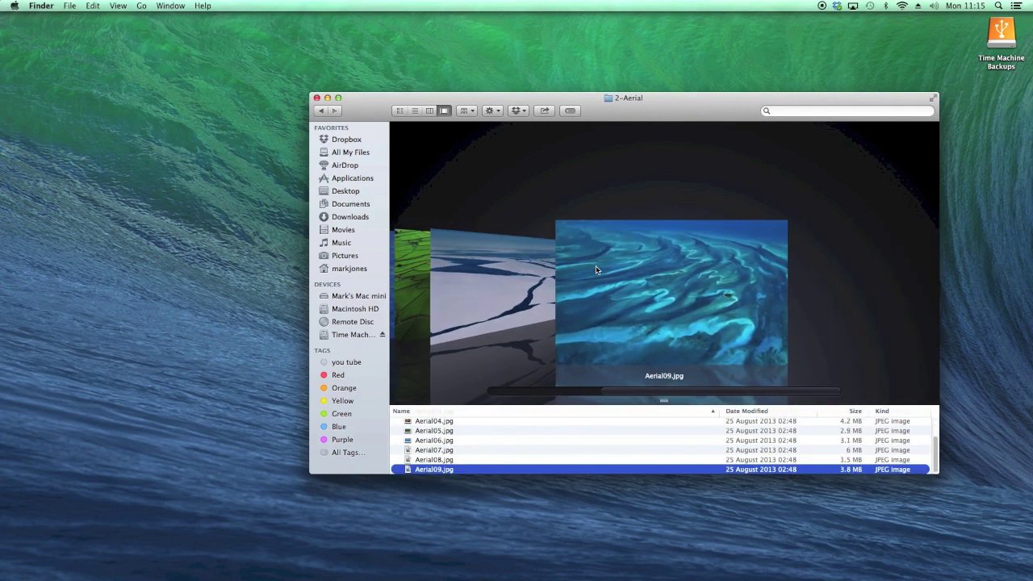
Step: Go back to Default Collections, open the 3-Cosmos folder and look through its images
{"action": "left_click", "coordinate": [320, 112]}
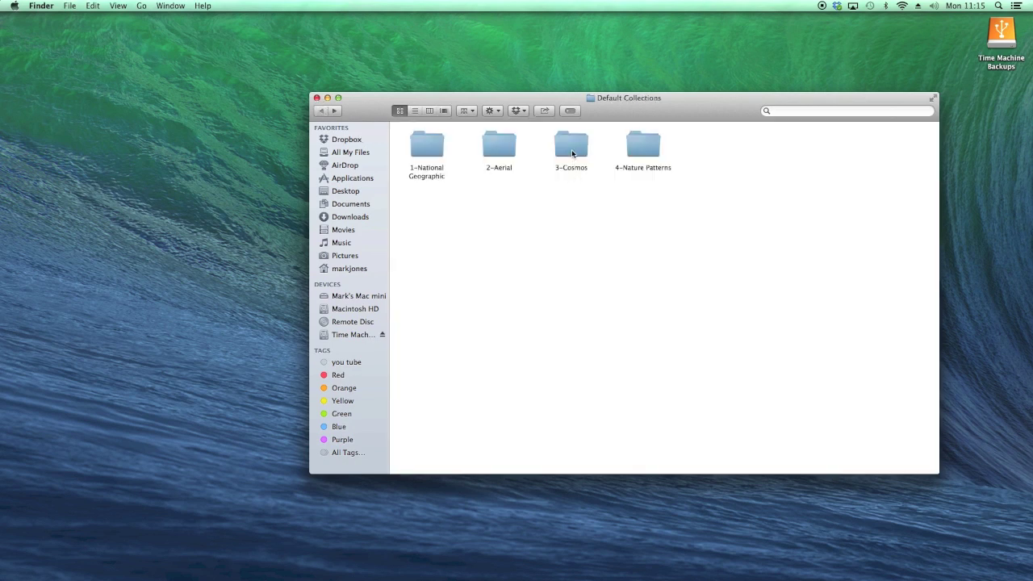
{"action": "double_click", "coordinate": [572, 159]}
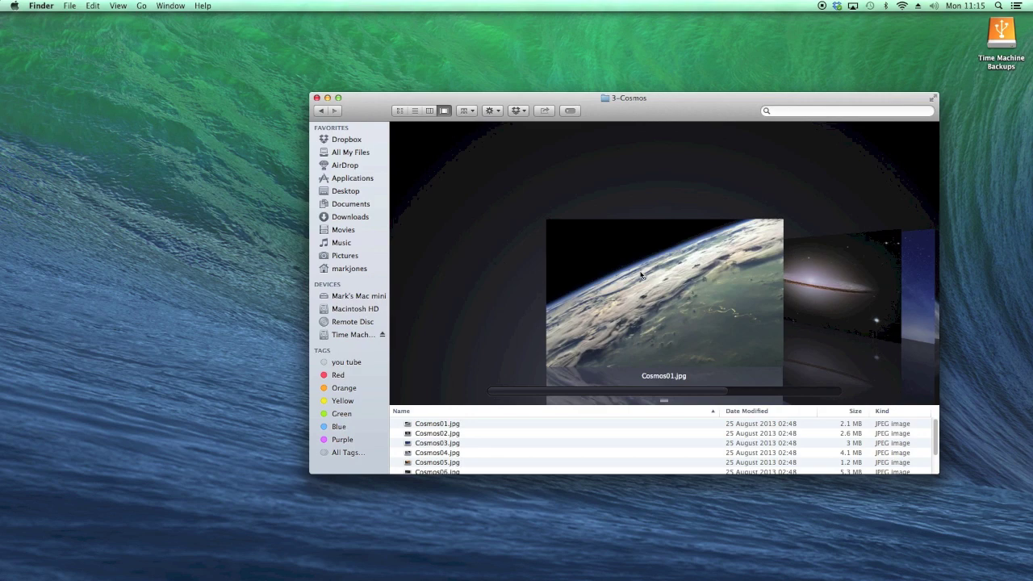
{"action": "scroll", "coordinate": [639, 276], "scroll_direction": "right", "scroll_amount": 3}
{"action": "scroll", "coordinate": [640, 276], "scroll_direction": "right", "scroll_amount": 2}
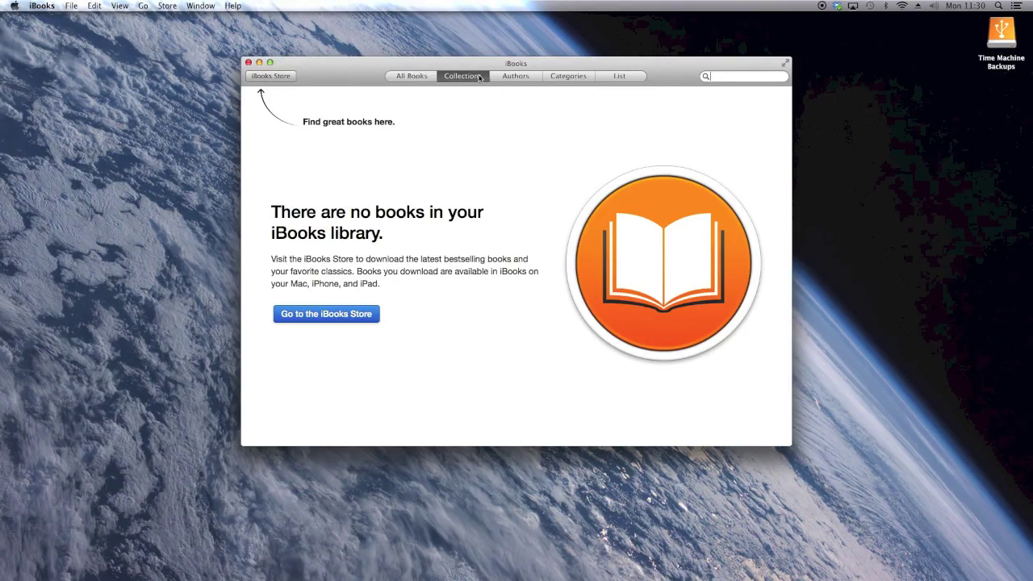
Step: In iBooks, display the library by collections, look through the Books collection and open the PDFs collection
{"action": "left_click", "coordinate": [479, 77]}
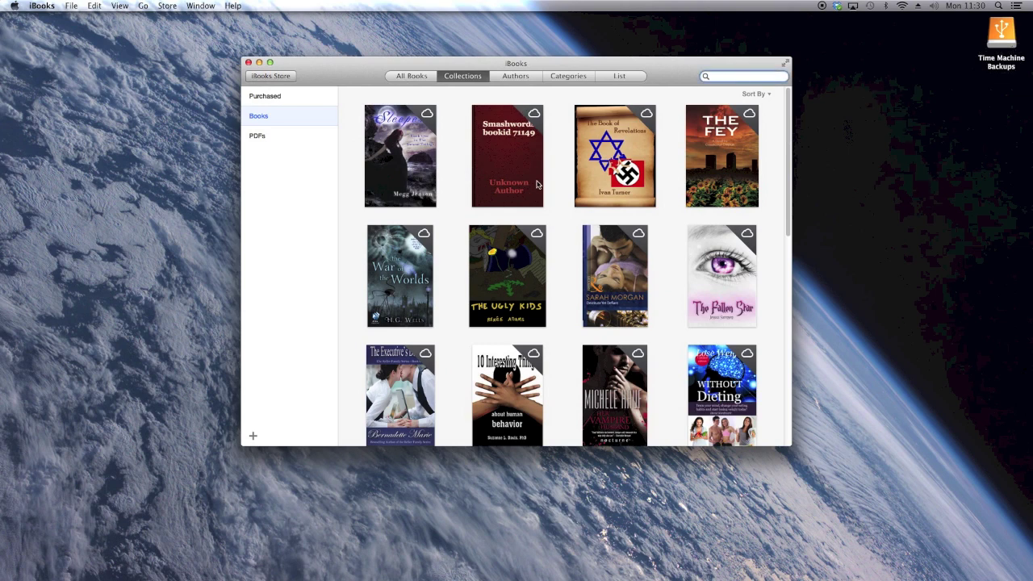
{"action": "scroll", "coordinate": [537, 185], "scroll_direction": "down", "scroll_amount": 2}
{"action": "scroll", "coordinate": [537, 185], "scroll_direction": "down", "scroll_amount": 3}
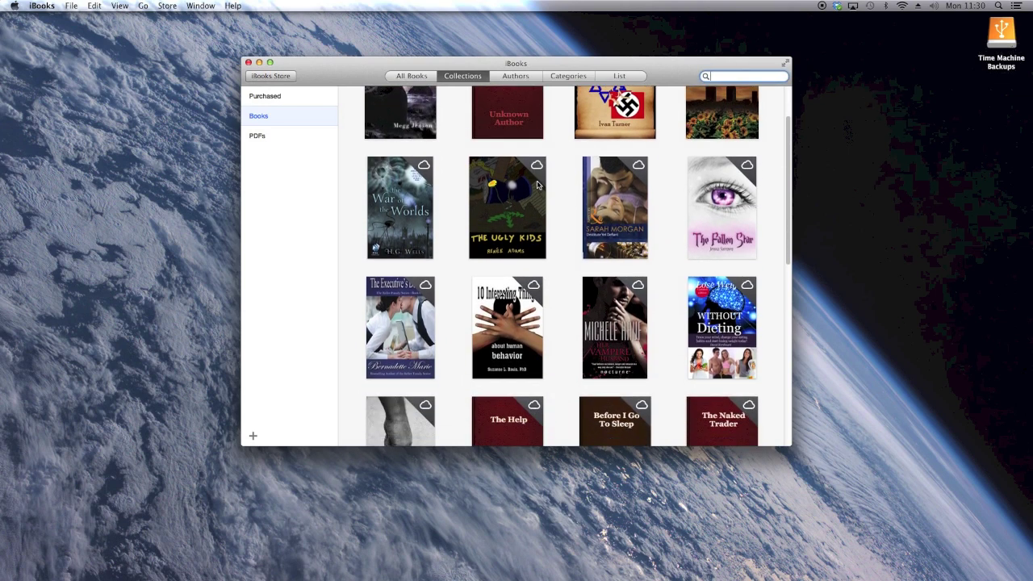
{"action": "left_click", "coordinate": [415, 203]}
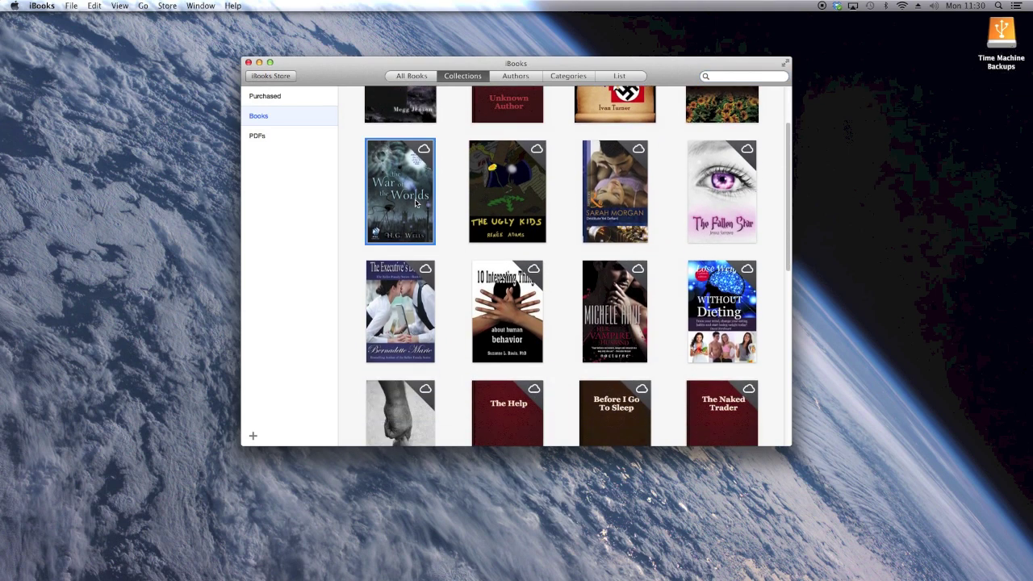
{"action": "left_click", "coordinate": [300, 136]}
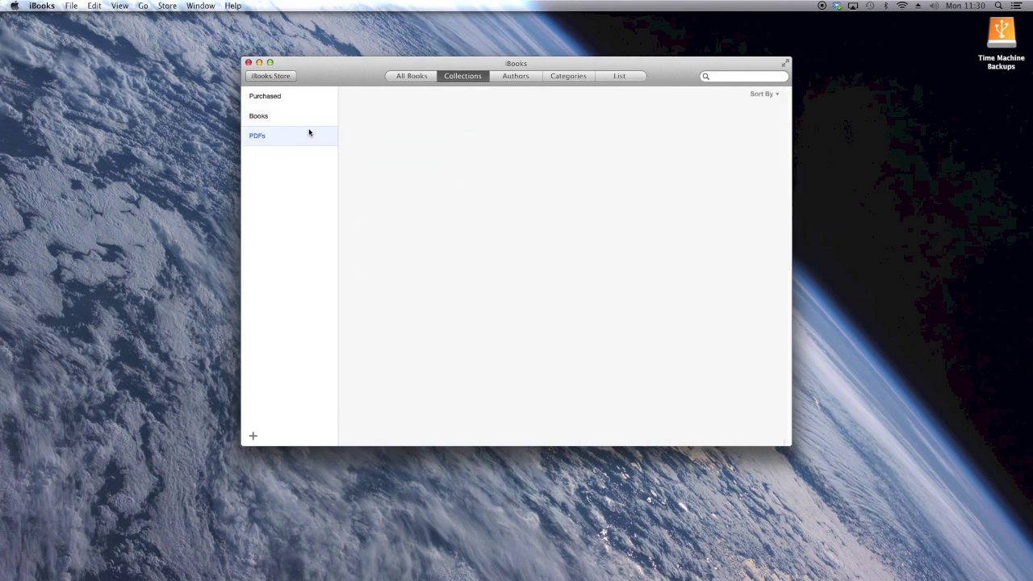
Step: Look through the library by authors, by categories and as a list, and return to the view of all books
{"action": "left_click", "coordinate": [506, 77]}
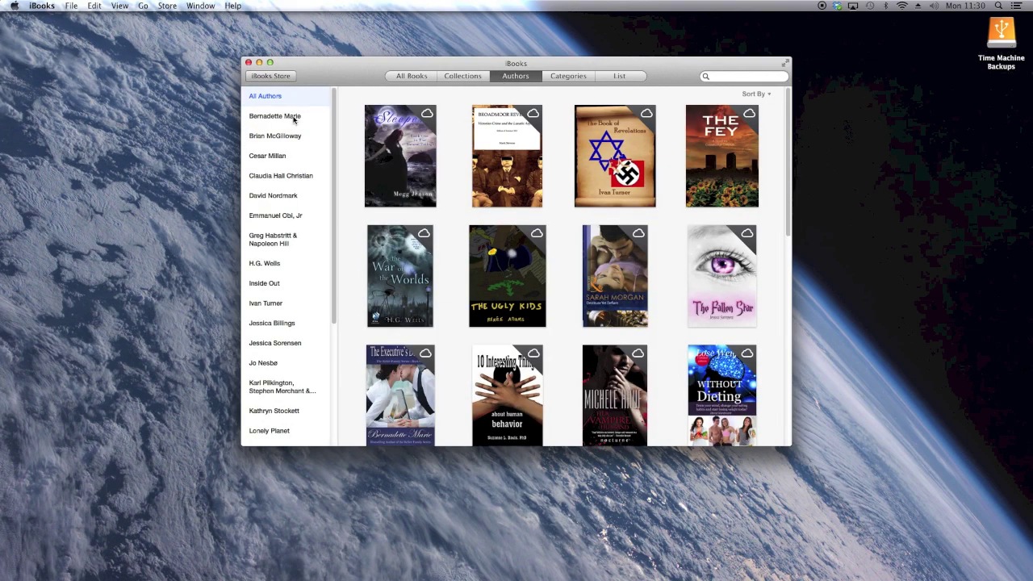
{"action": "left_click", "coordinate": [567, 78]}
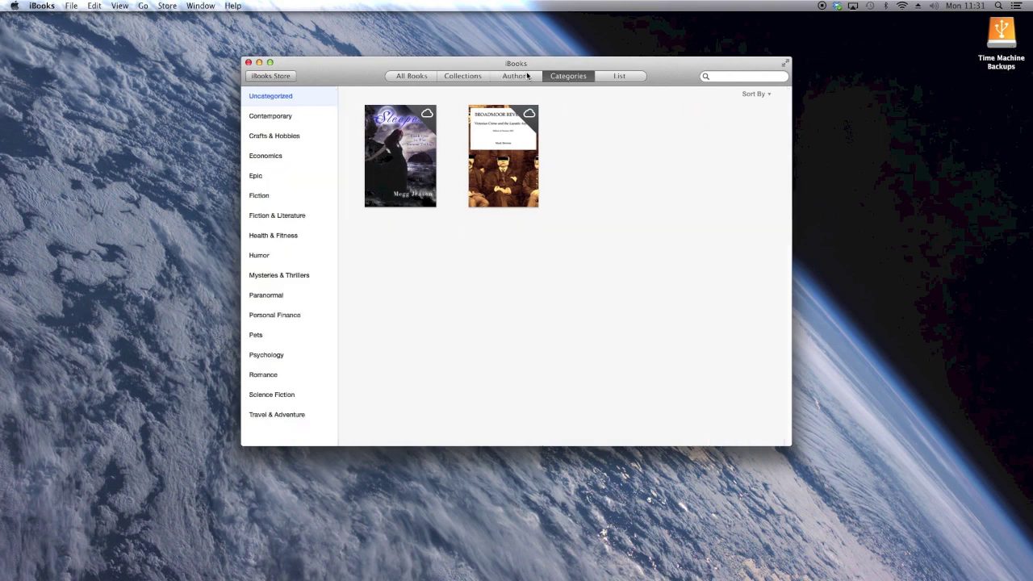
{"action": "left_click", "coordinate": [618, 77]}
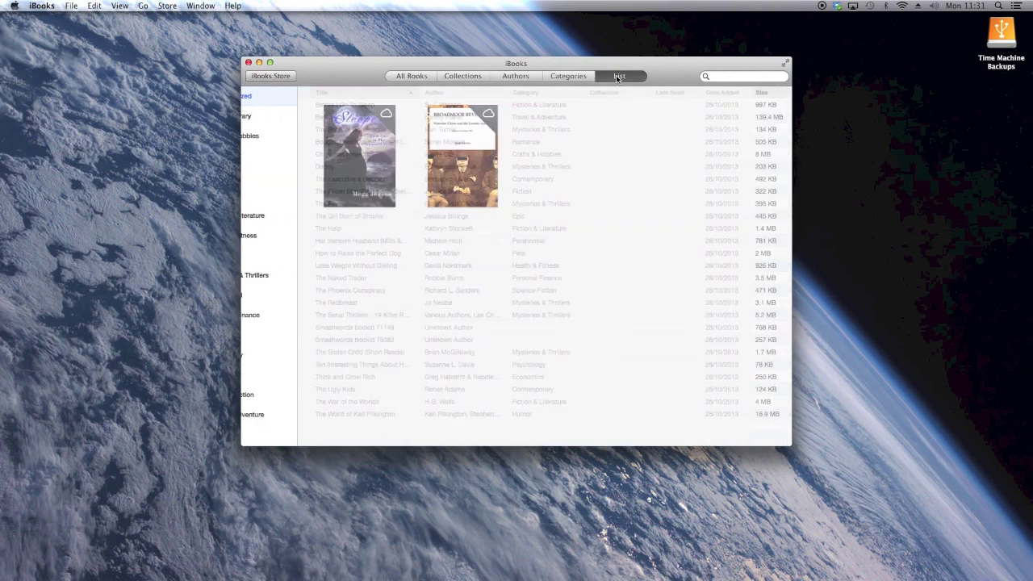
{"action": "left_click", "coordinate": [426, 77]}
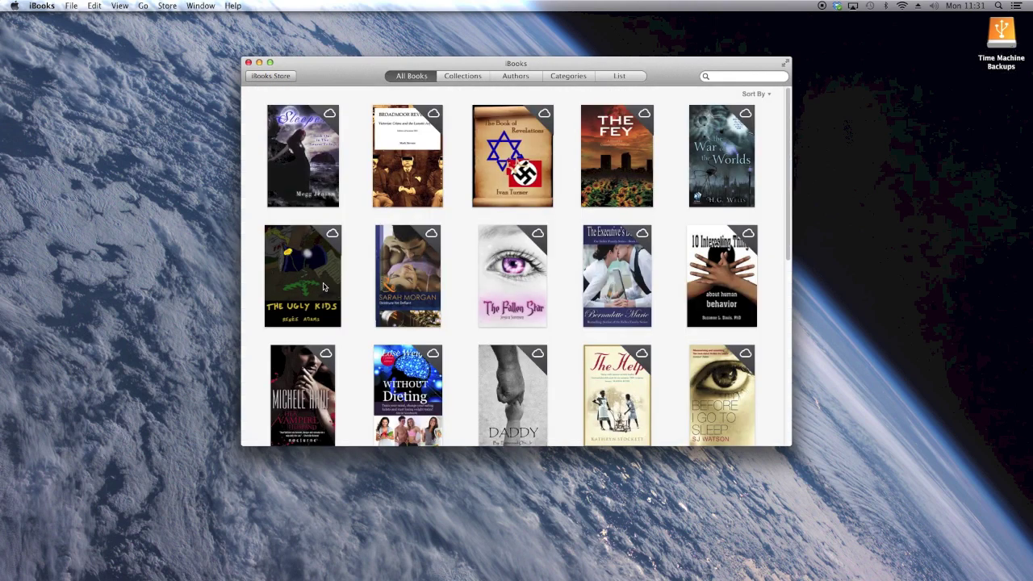
Step: Open the book The Ugly Kids from the library and turn forward to pages 3 and 4
{"action": "left_click", "coordinate": [324, 287]}
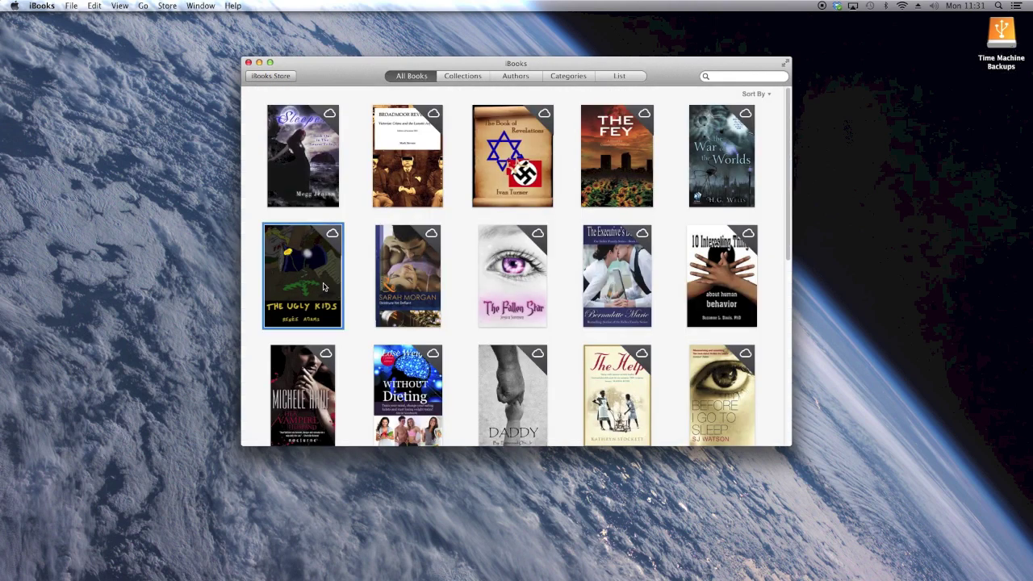
{"action": "double_click", "coordinate": [323, 287]}
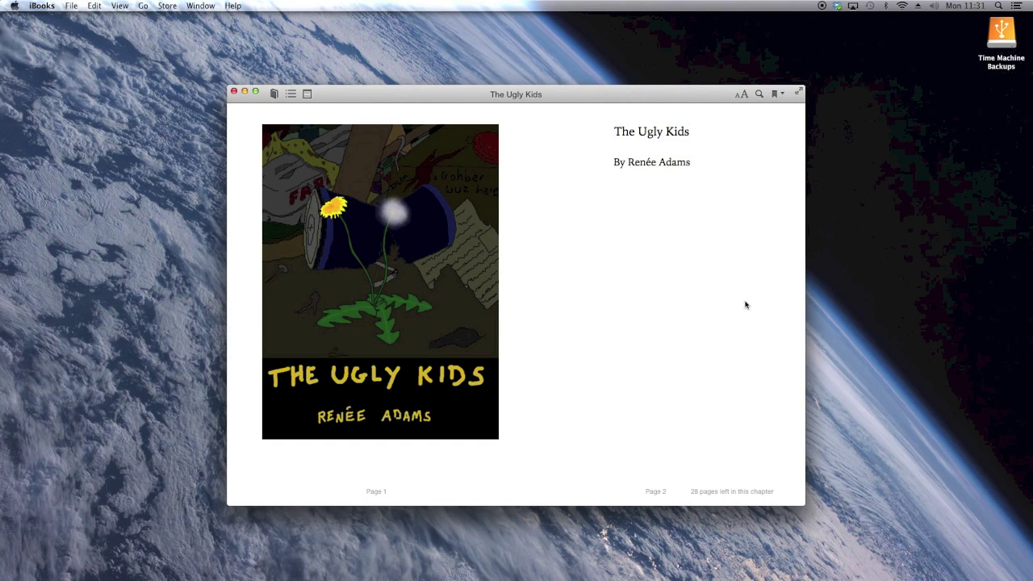
{"action": "mouse_move", "coordinate": [793, 266]}
{"action": "left_click", "coordinate": [794, 306]}
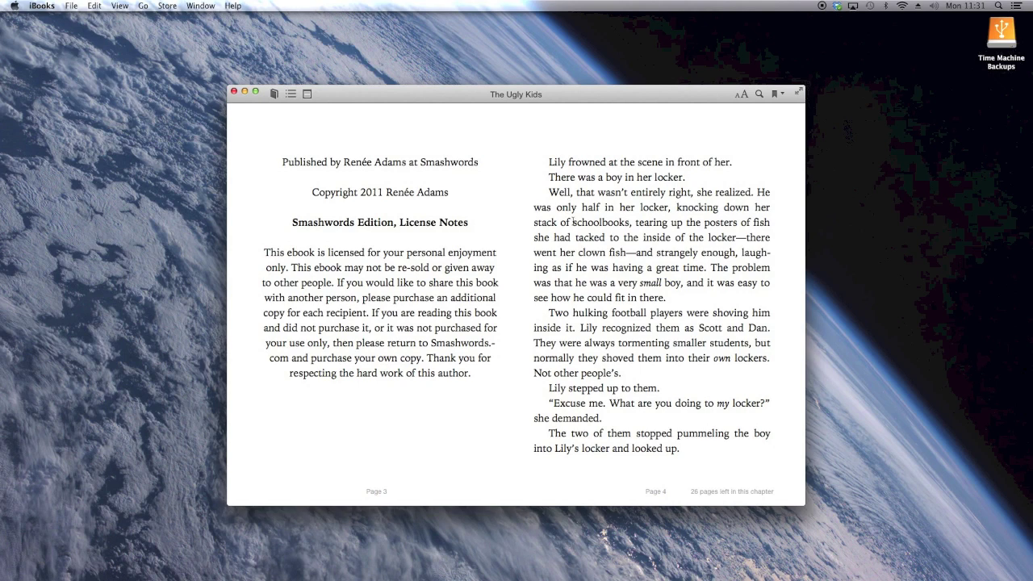
Step: Attach a yellow note reading "remember this!" to the words "stack of schoolbooks" on page 4
{"action": "left_click_drag", "start_coordinate": [535, 222], "coordinate": [629, 223]}
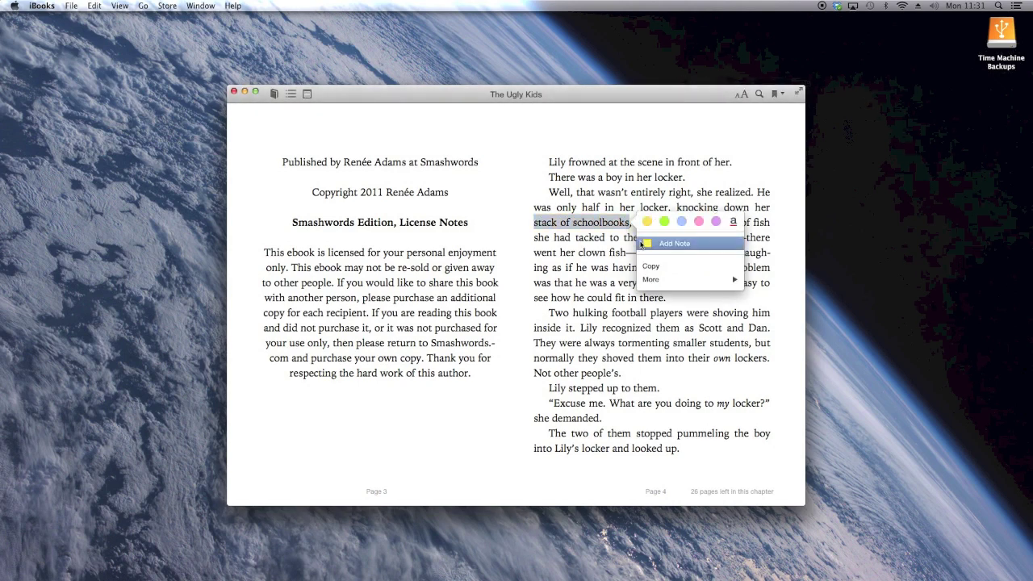
{"action": "left_click", "coordinate": [641, 245]}
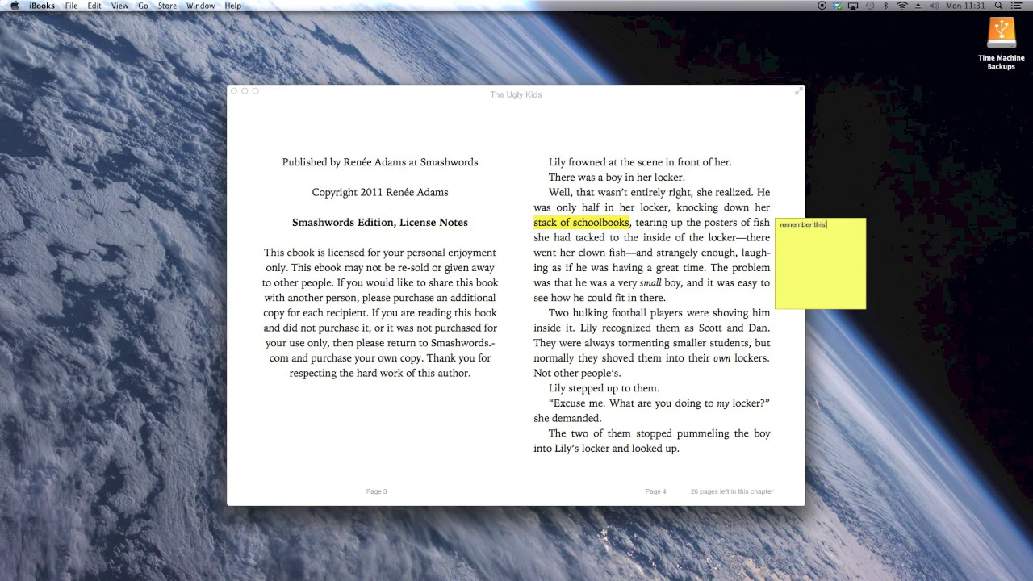
{"action": "left_click", "coordinate": [630, 305]}
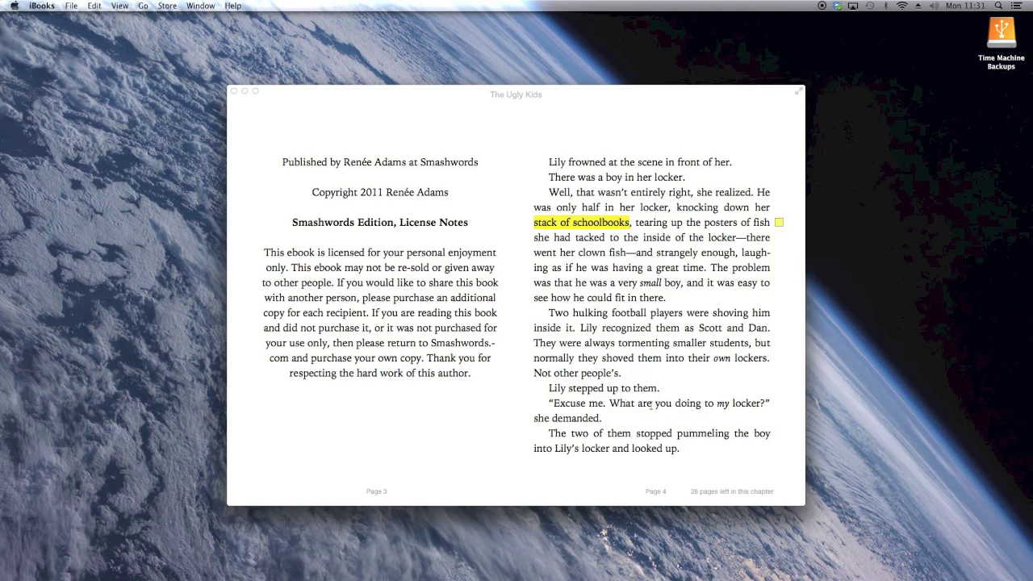
Step: Turn to page 10 and attach a yellow note reading "look up this breed of dog!" to the words "Great Dane"
{"action": "left_click", "coordinate": [795, 305]}
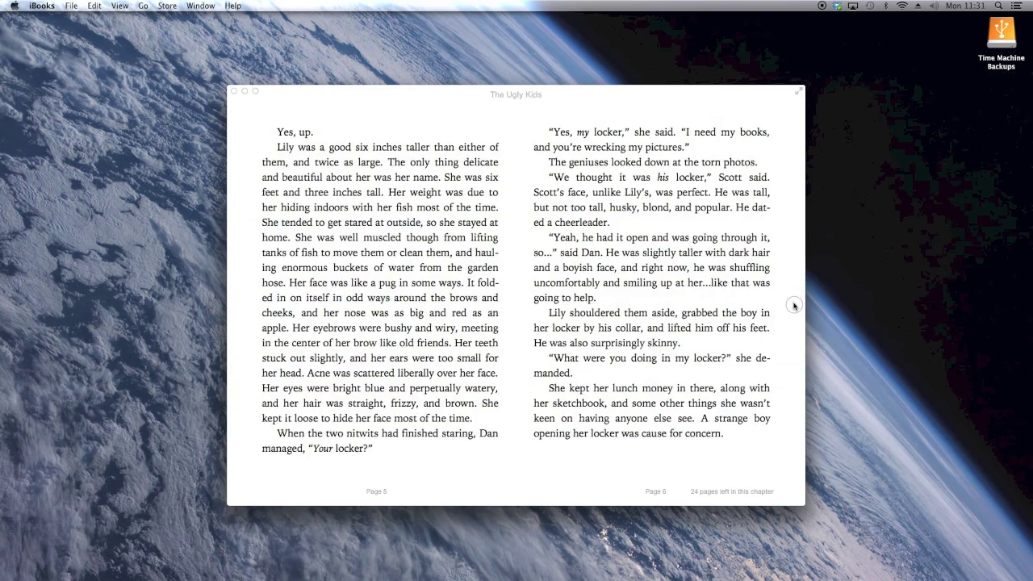
{"action": "left_click", "coordinate": [794, 305]}
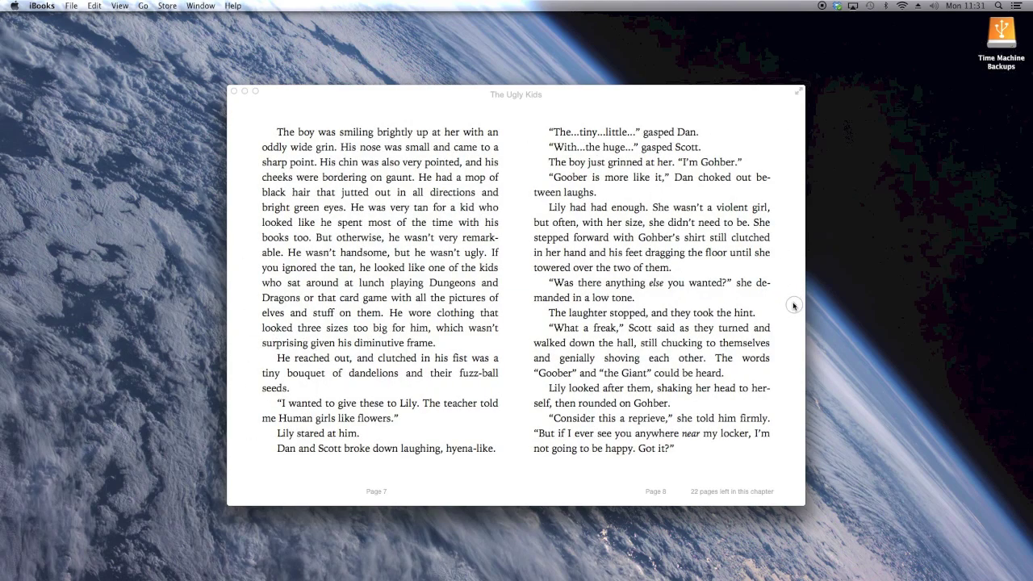
{"action": "left_click", "coordinate": [793, 305]}
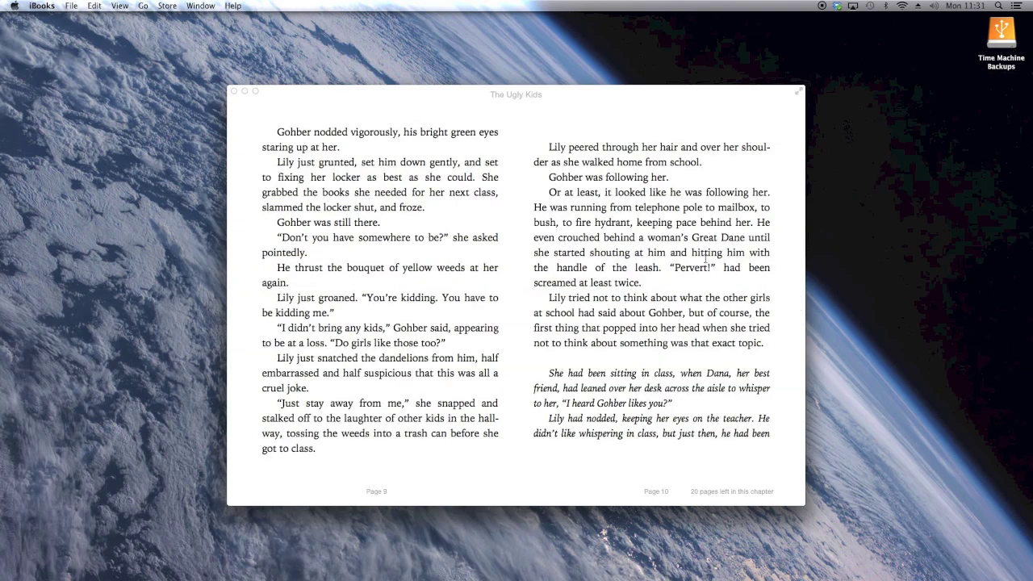
{"action": "left_click_drag", "start_coordinate": [692, 237], "coordinate": [745, 237]}
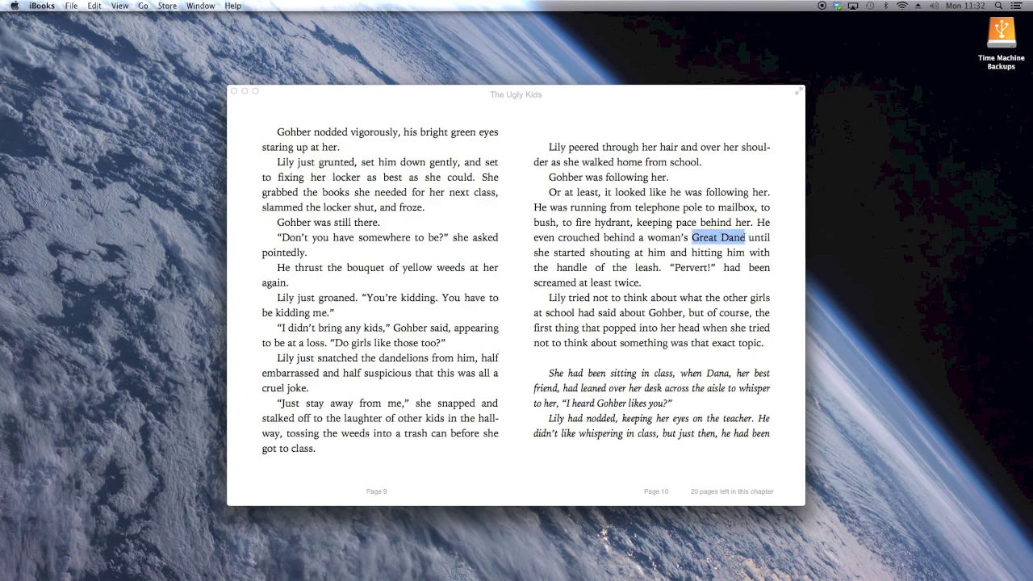
{"action": "left_click", "coordinate": [776, 260]}
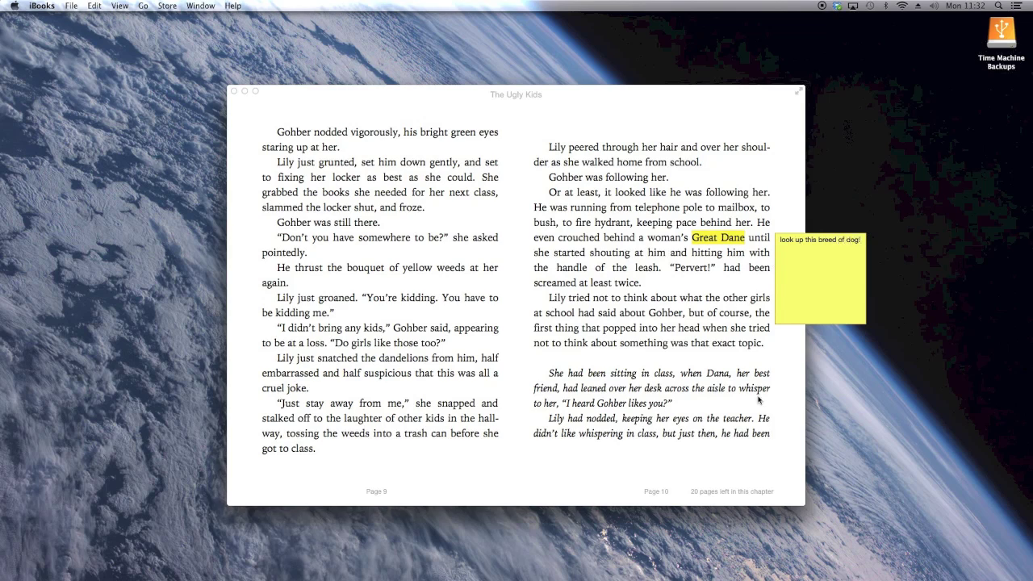
{"action": "left_click", "coordinate": [784, 368]}
Step: Turn to page 16 and highlight the words "picked at his food" in pink
{"action": "left_click", "coordinate": [795, 307]}
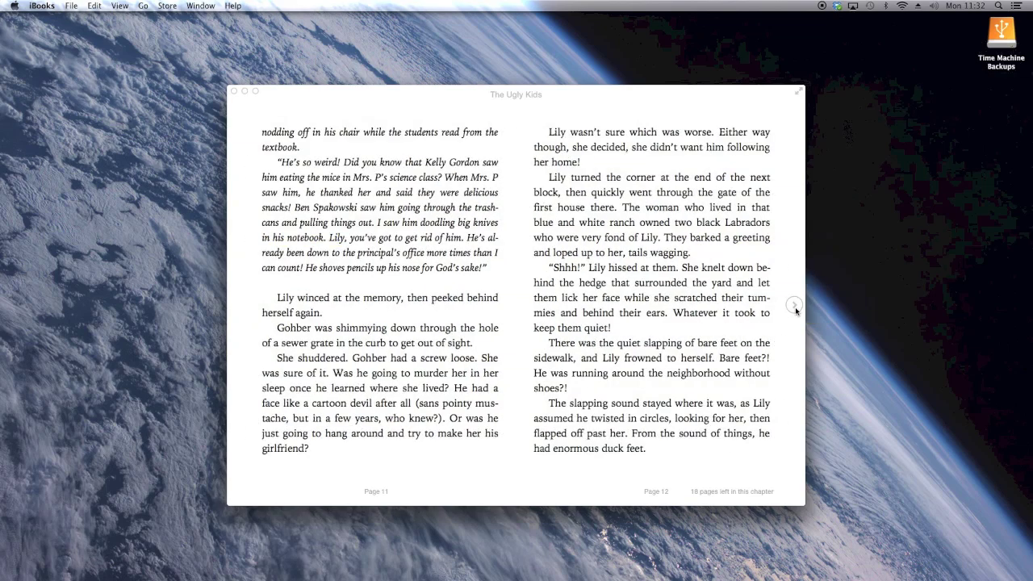
{"action": "left_click", "coordinate": [795, 307]}
{"action": "left_click", "coordinate": [795, 306]}
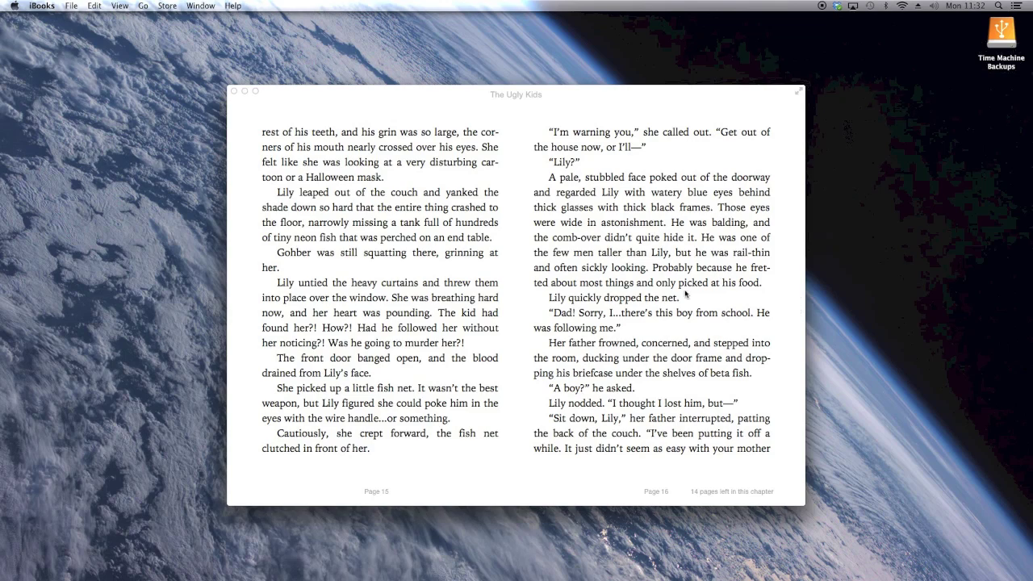
{"action": "left_click_drag", "start_coordinate": [686, 281], "coordinate": [755, 282]}
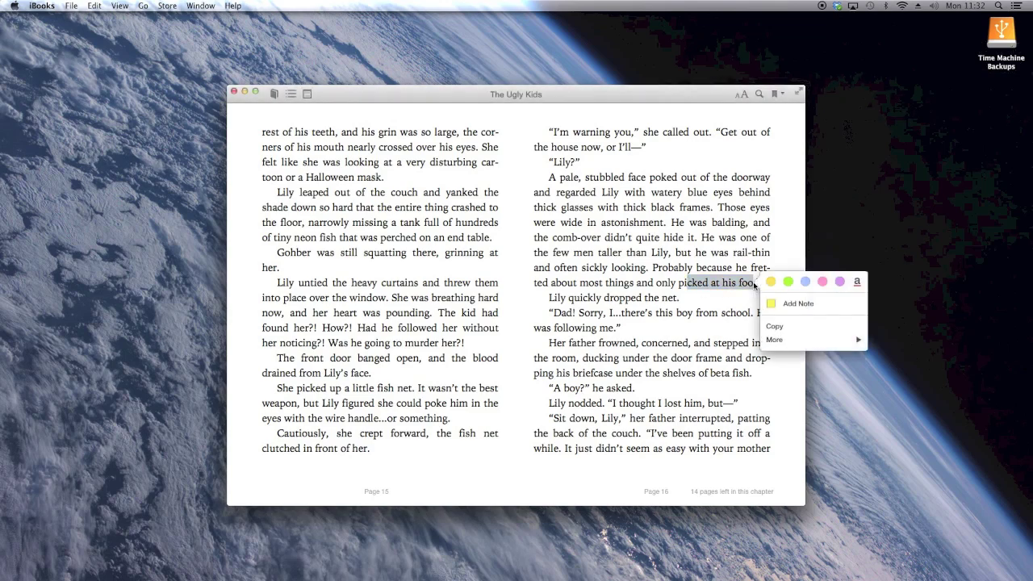
{"action": "left_click", "coordinate": [822, 281]}
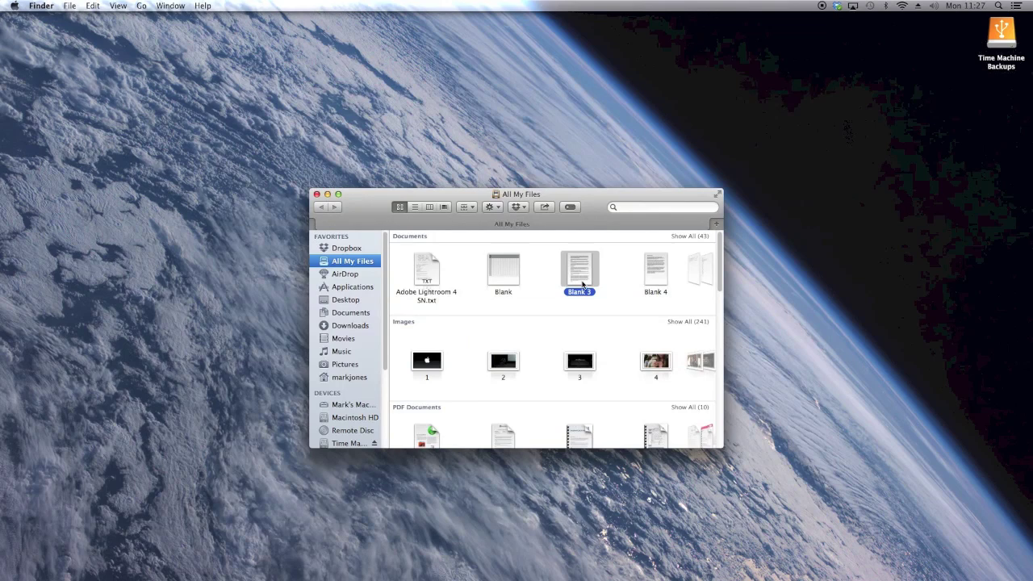
Step: In Finder, assign the tag Work to the document Blank 3 in All My Files
{"action": "right_click", "coordinate": [582, 278]}
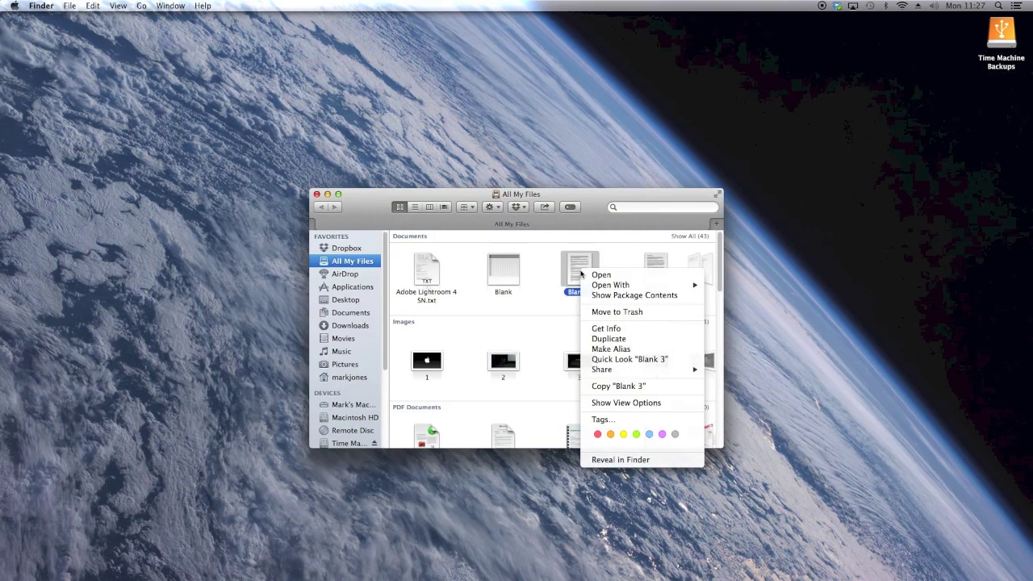
{"action": "left_click", "coordinate": [619, 423]}
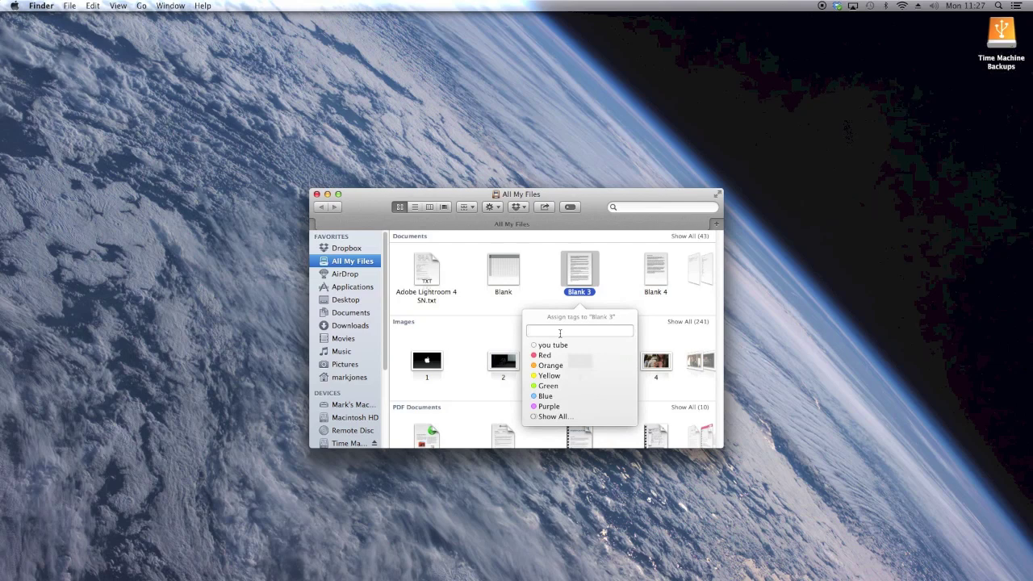
{"action": "type", "text": "work"}
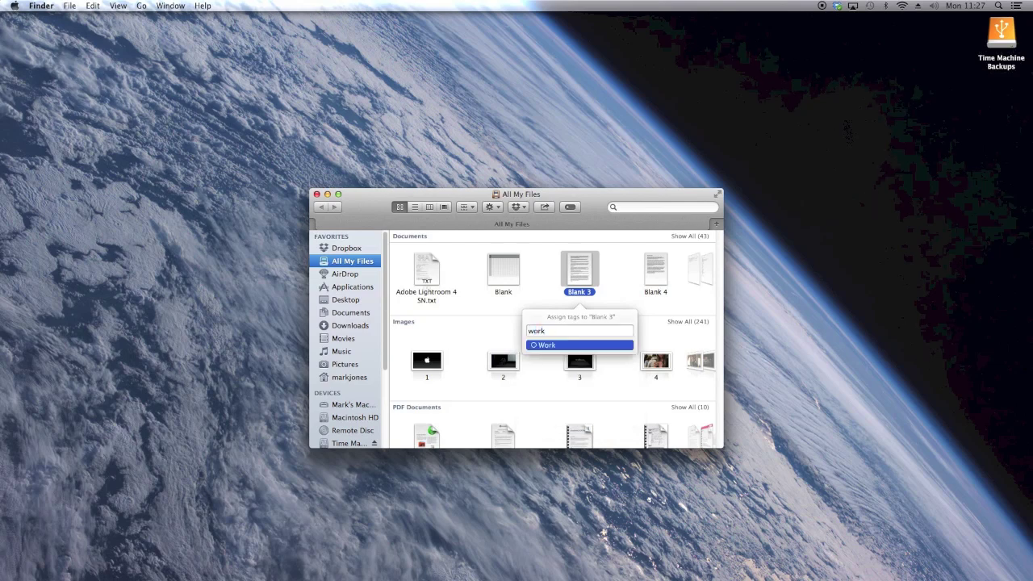
{"action": "key", "text": "Return"}
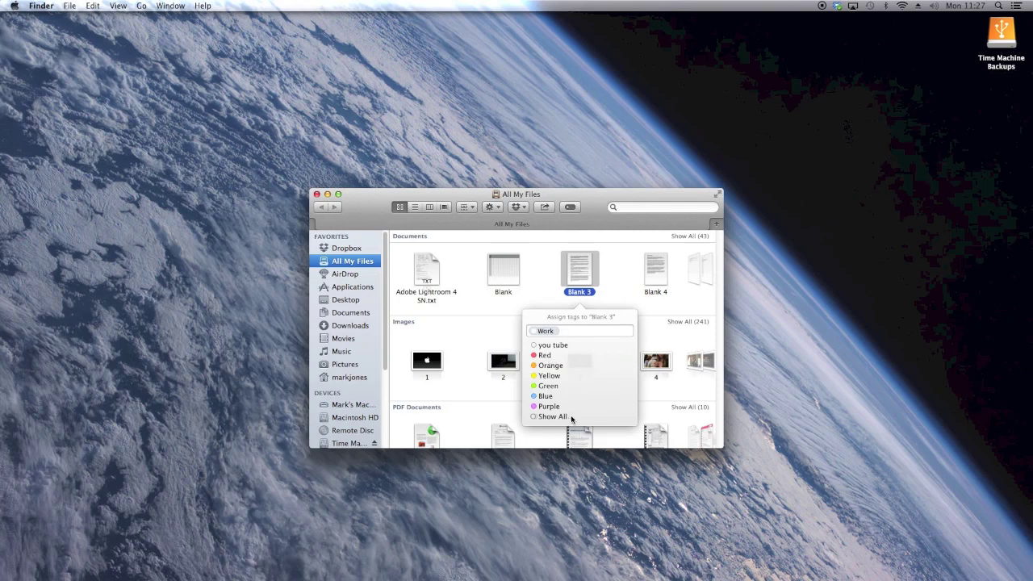
{"action": "left_click", "coordinate": [619, 302]}
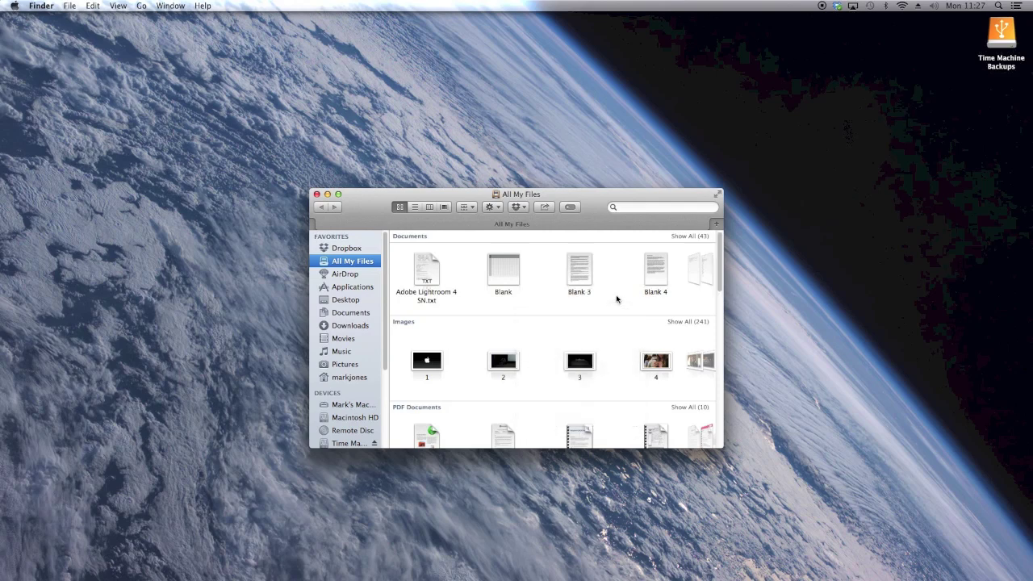
Step: Assign the tag Work to the document Blank 4
{"action": "left_click", "coordinate": [659, 283]}
{"action": "right_click", "coordinate": [660, 283]}
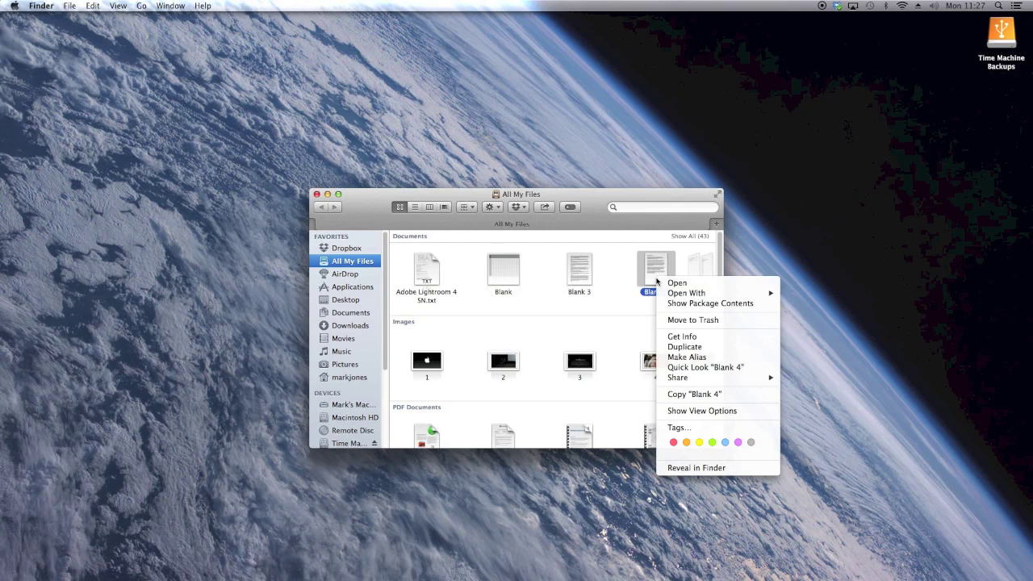
{"action": "left_click", "coordinate": [690, 427]}
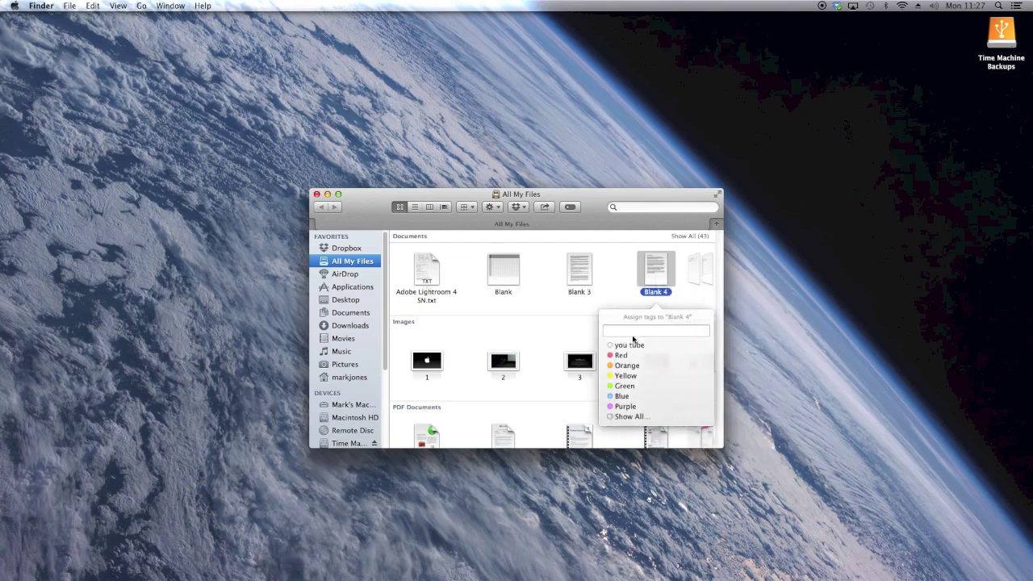
{"action": "type", "text": "work"}
{"action": "key", "text": "Return"}
{"action": "left_click", "coordinate": [581, 331]}
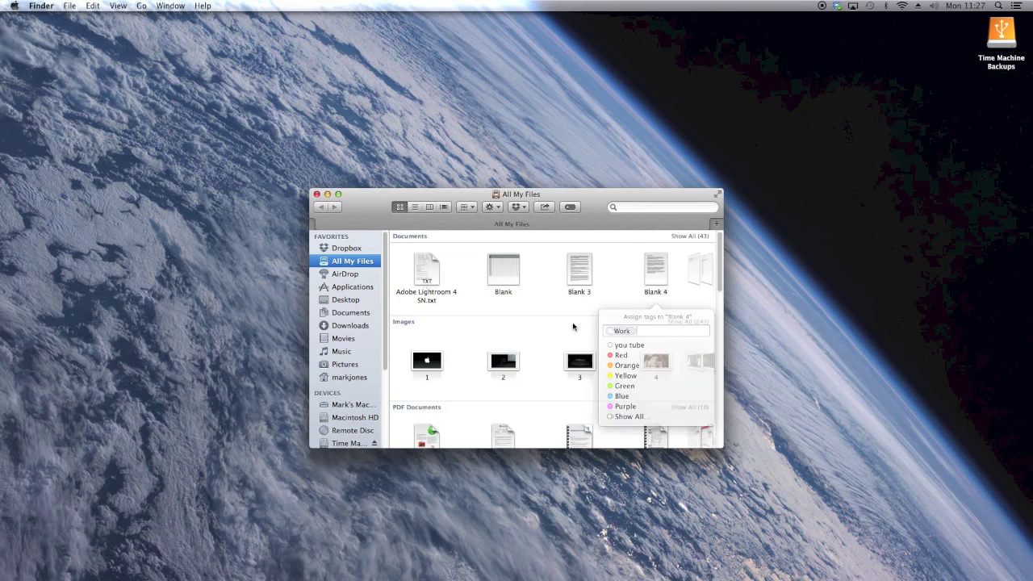
Step: Search All My Files for "work", look at the matching files and clear the search term
{"action": "left_click", "coordinate": [627, 209]}
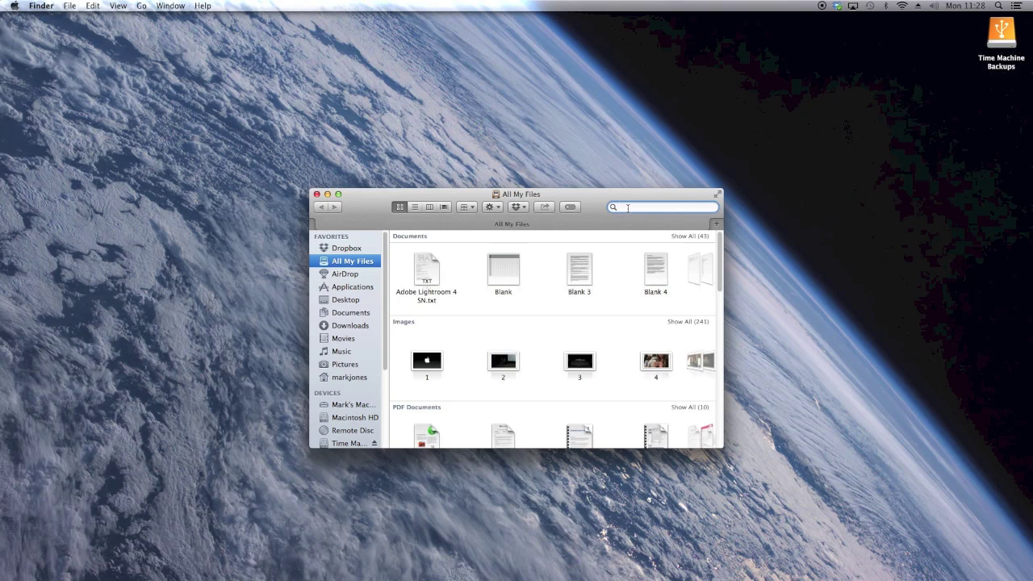
{"action": "type", "text": "work"}
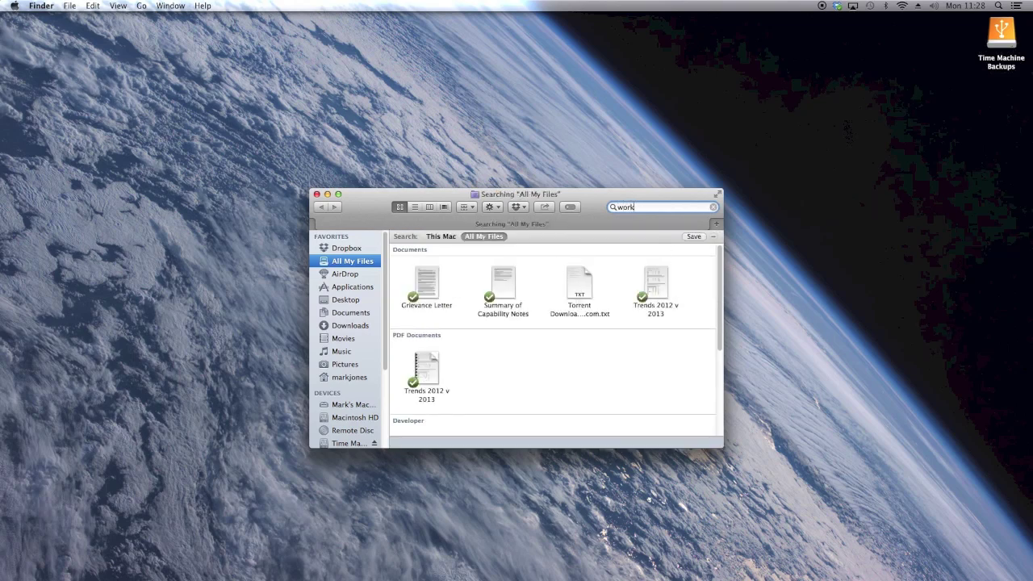
{"action": "left_click", "coordinate": [659, 343]}
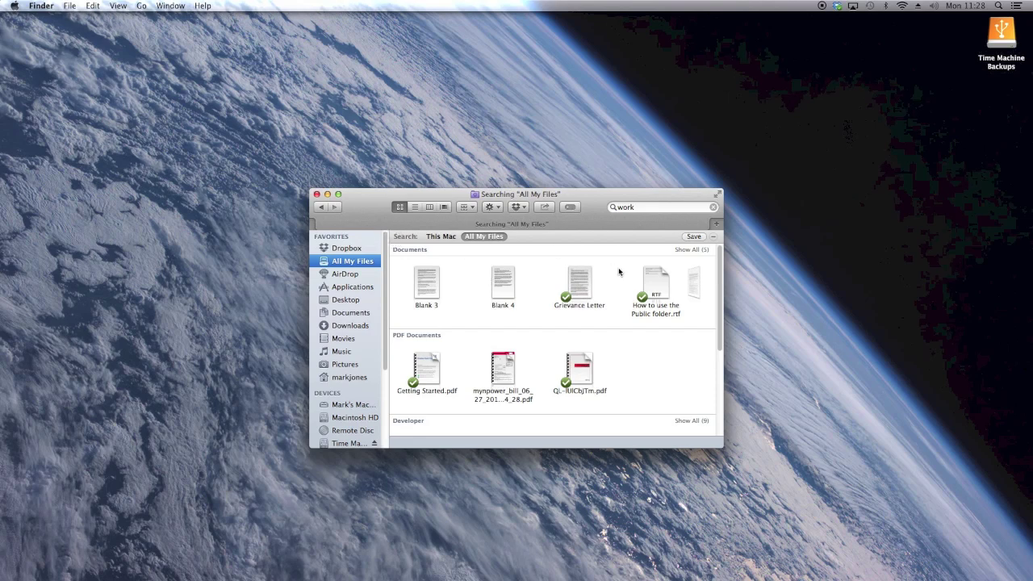
{"action": "left_click", "coordinate": [639, 206]}
{"action": "left_click_drag", "start_coordinate": [639, 207], "coordinate": [584, 207]}
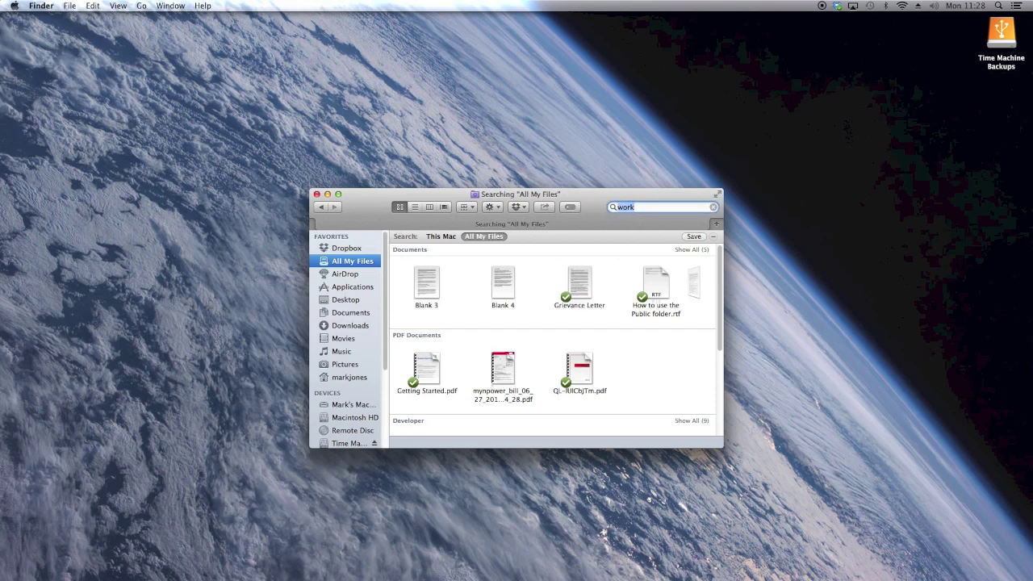
{"action": "key", "text": "BackSpace"}
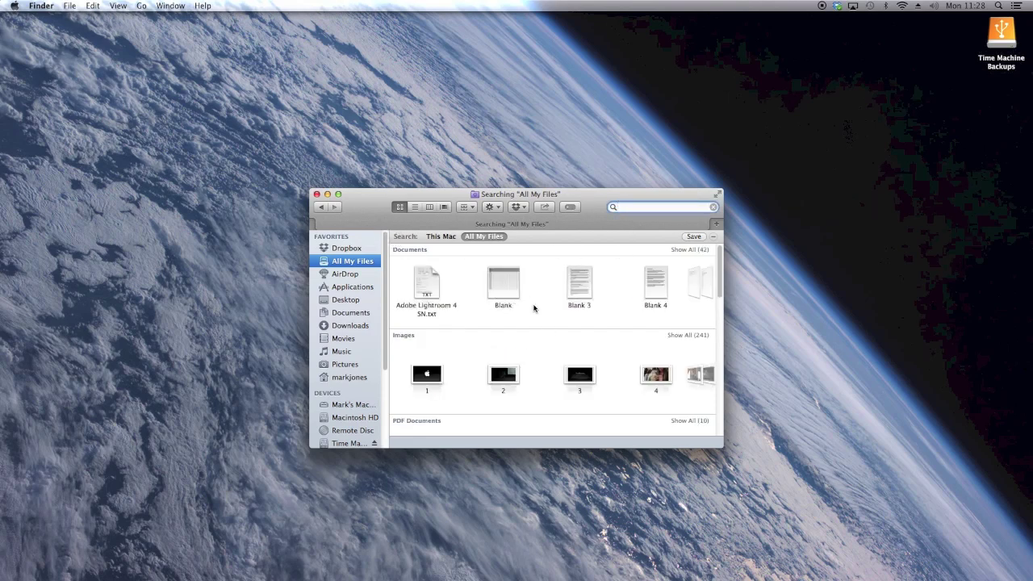
Step: Replace the tag Work on the document Blank 3 with the tag Home
{"action": "right_click", "coordinate": [582, 289]}
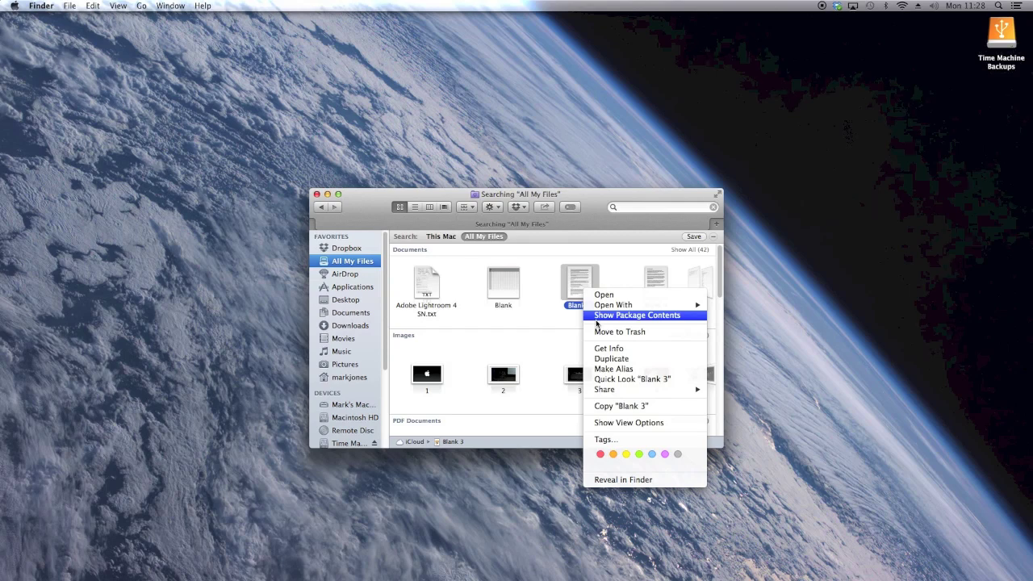
{"action": "left_click", "coordinate": [605, 439]}
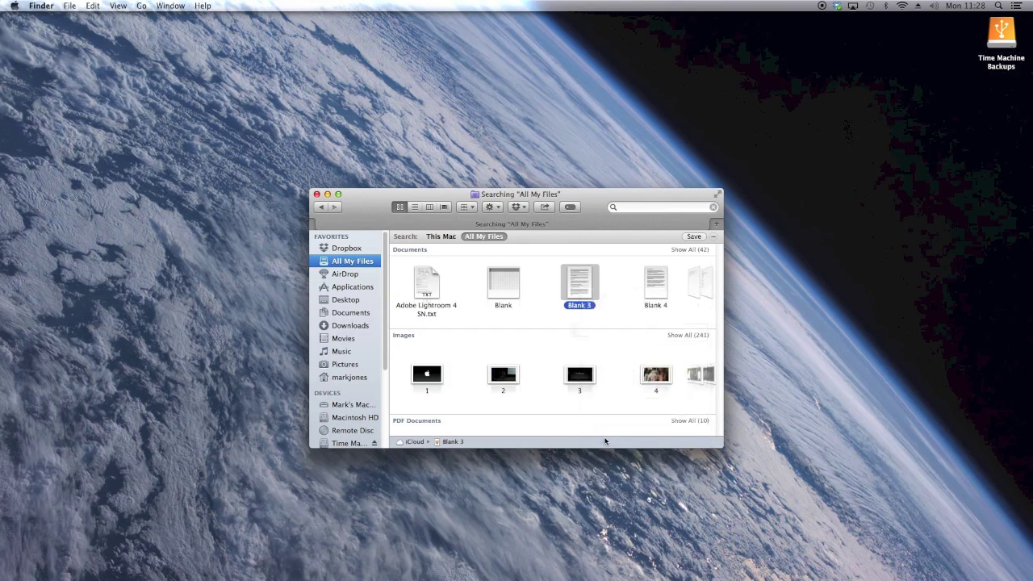
{"action": "key", "text": "BackSpace"}
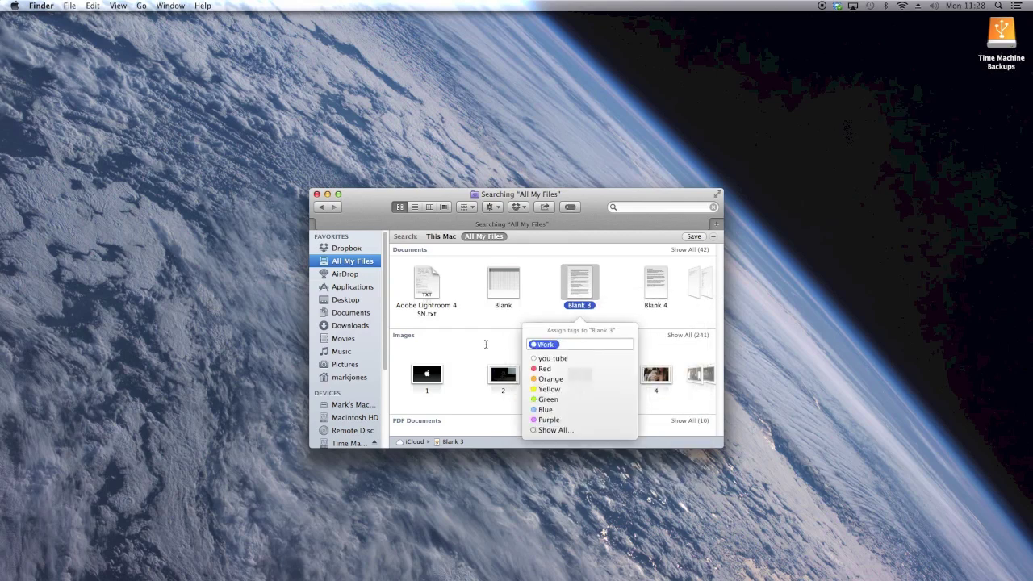
{"action": "type", "text": "home"}
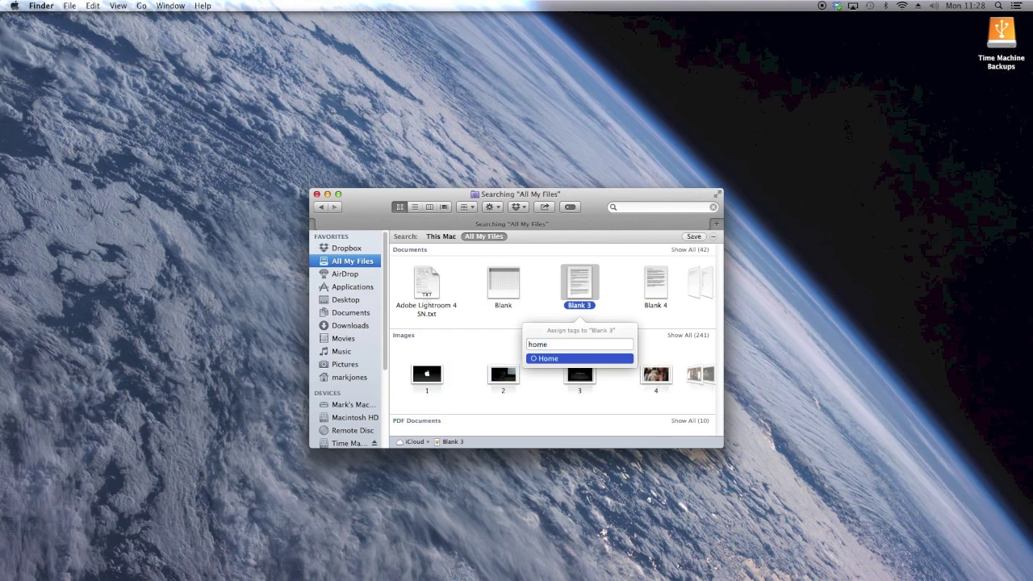
{"action": "left_click", "coordinate": [546, 417]}
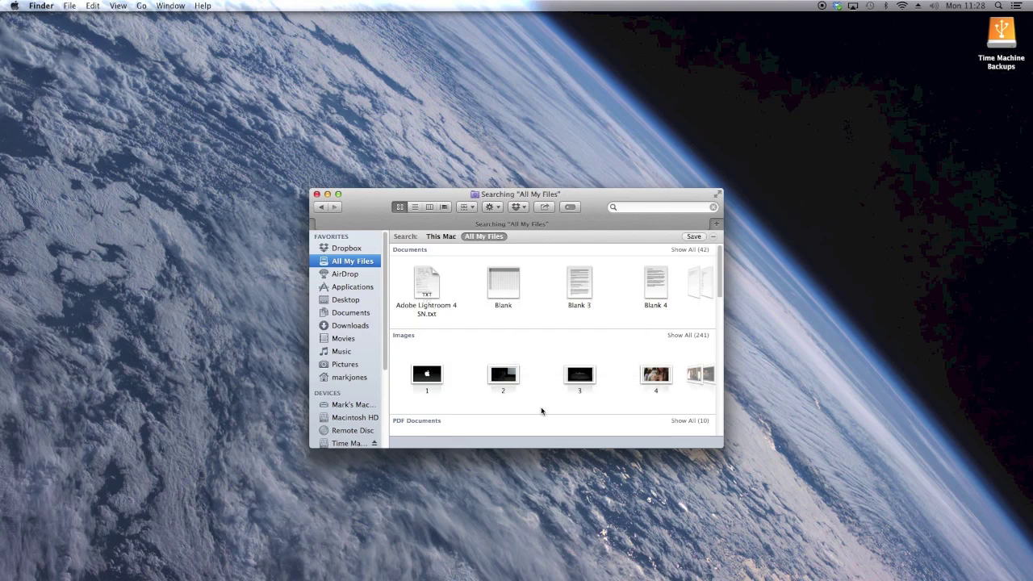
Step: Replace the tag Work on the document Blank 4 with the tag Home
{"action": "right_click", "coordinate": [660, 307]}
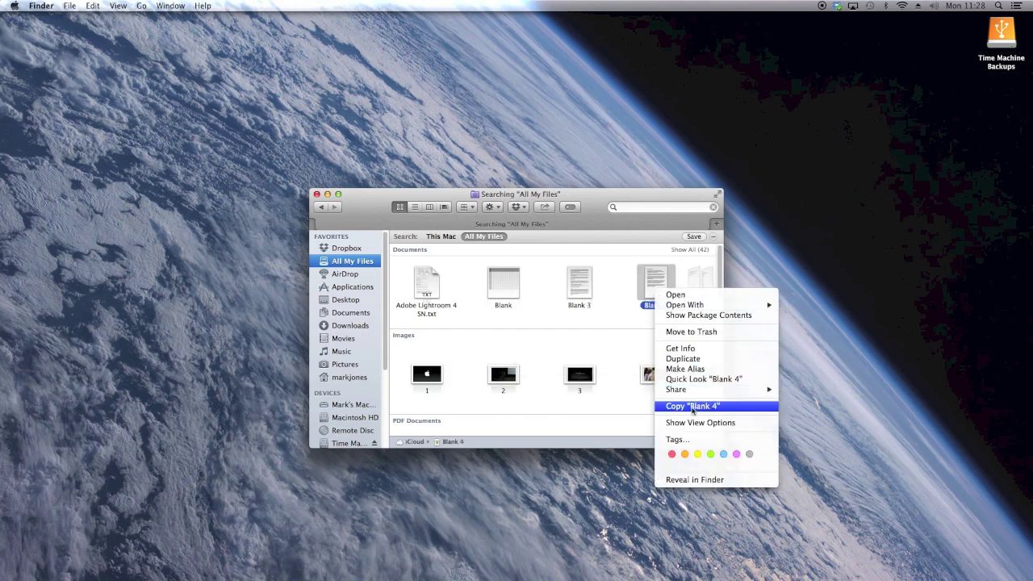
{"action": "left_click", "coordinate": [676, 439]}
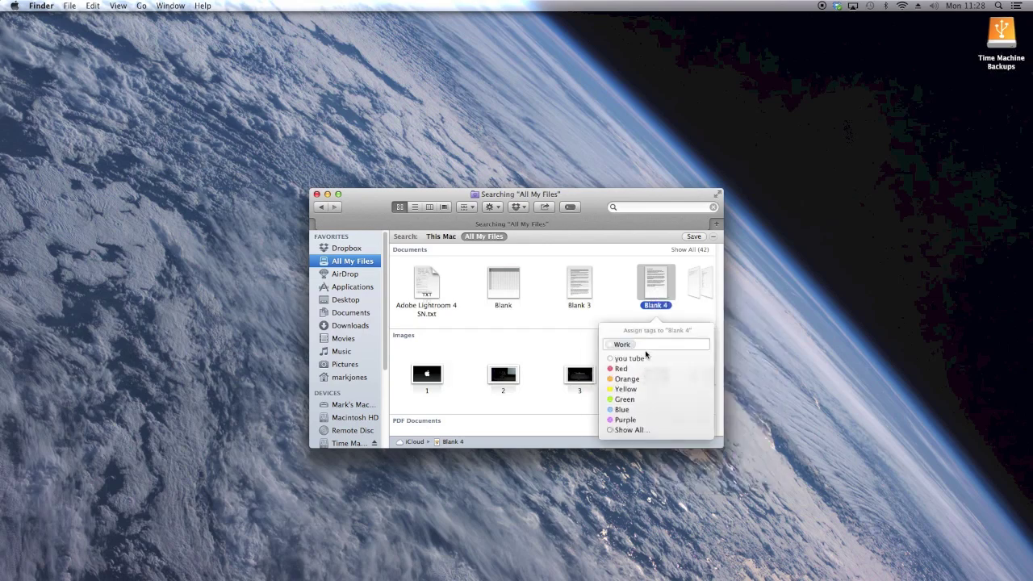
{"action": "key", "text": "BackSpace"}
{"action": "key", "text": "BackSpace"}
{"action": "type", "text": "h"}
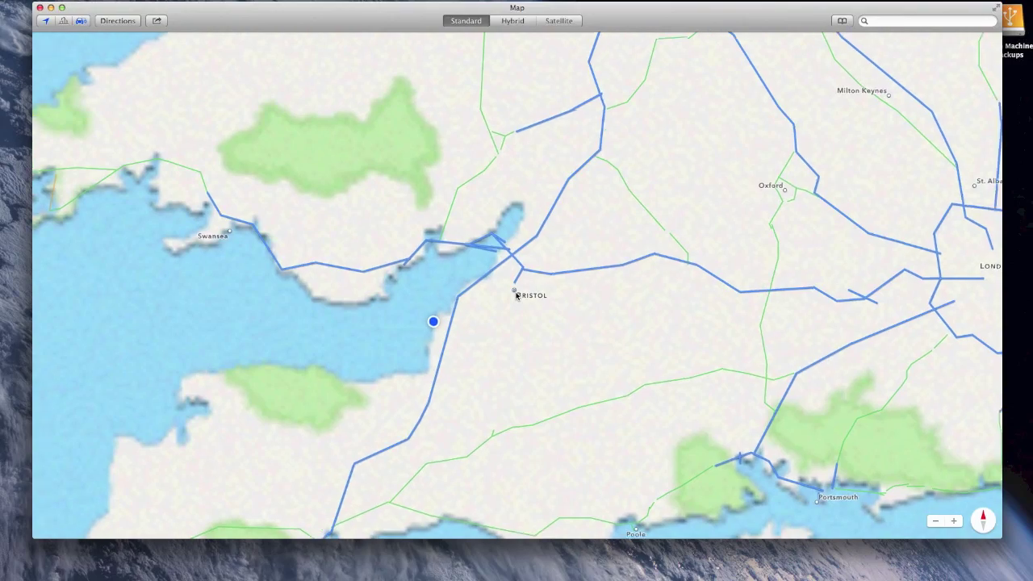
Step: In Maps, zoom in on Bristol, view the details of the roadwork marker on the M5 and close them
{"action": "double_click", "coordinate": [516, 295]}
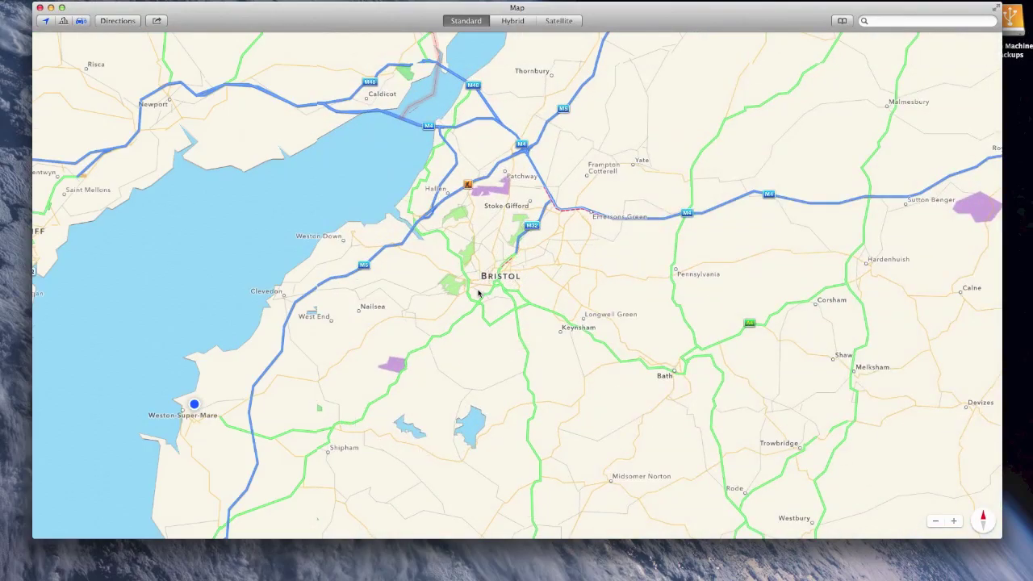
{"action": "scroll", "coordinate": [485, 297], "scroll_direction": "left", "scroll_amount": 2}
{"action": "double_click", "coordinate": [480, 291]}
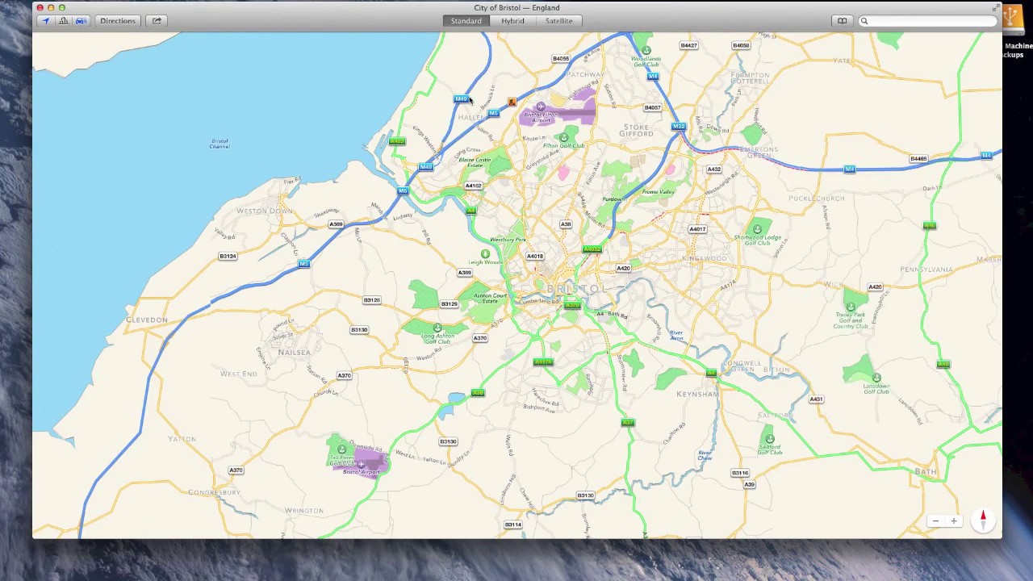
{"action": "left_click", "coordinate": [510, 102]}
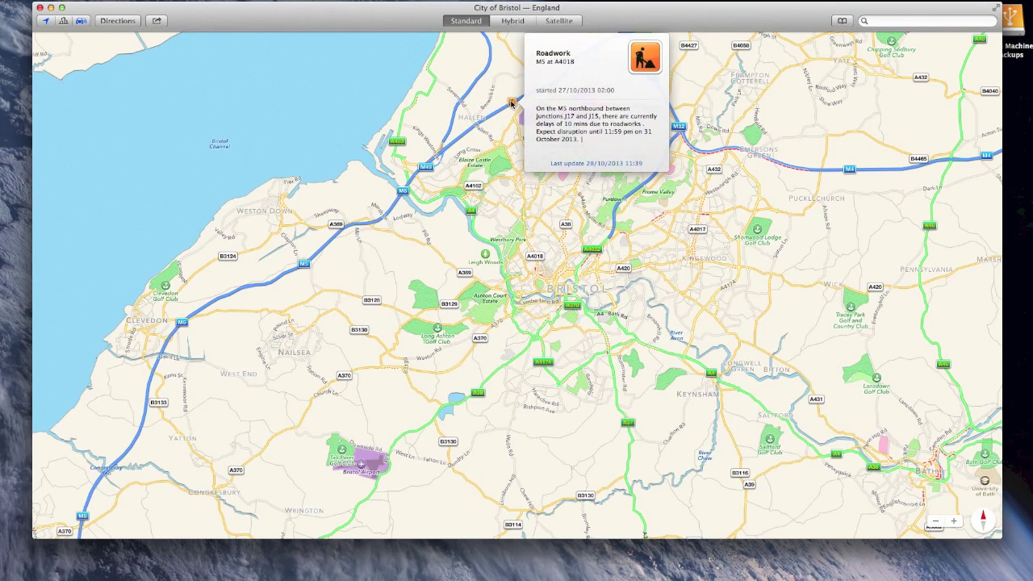
{"action": "left_click", "coordinate": [511, 103]}
{"action": "left_click", "coordinate": [511, 103]}
Step: Follow the M4 east from Bristol towards Swindon and show the details of the hazard marker near Royal Wootton Bassett
{"action": "left_click_drag", "start_coordinate": [862, 198], "coordinate": [485, 178]}
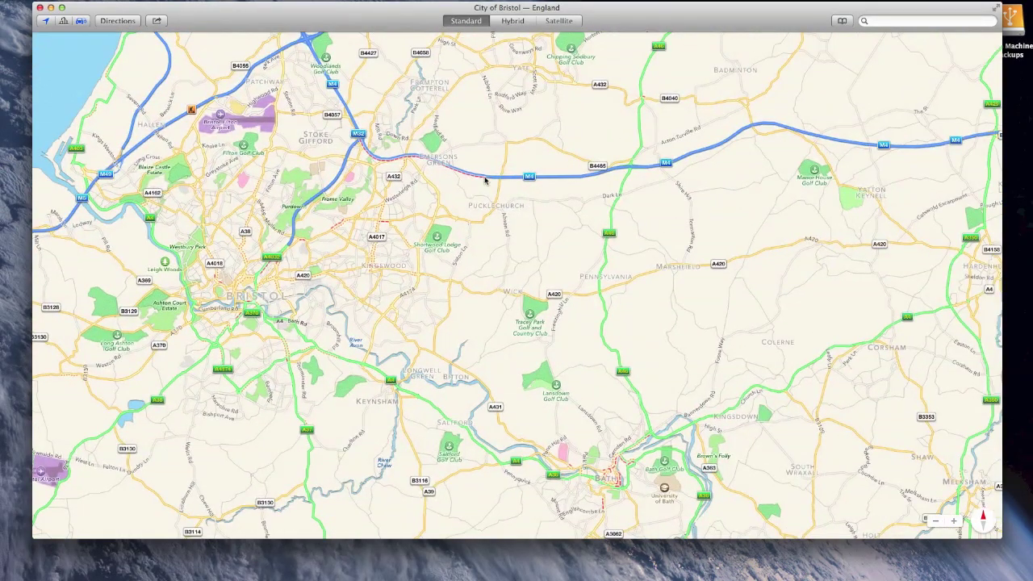
{"action": "scroll", "coordinate": [843, 197], "scroll_direction": "right", "scroll_amount": 10}
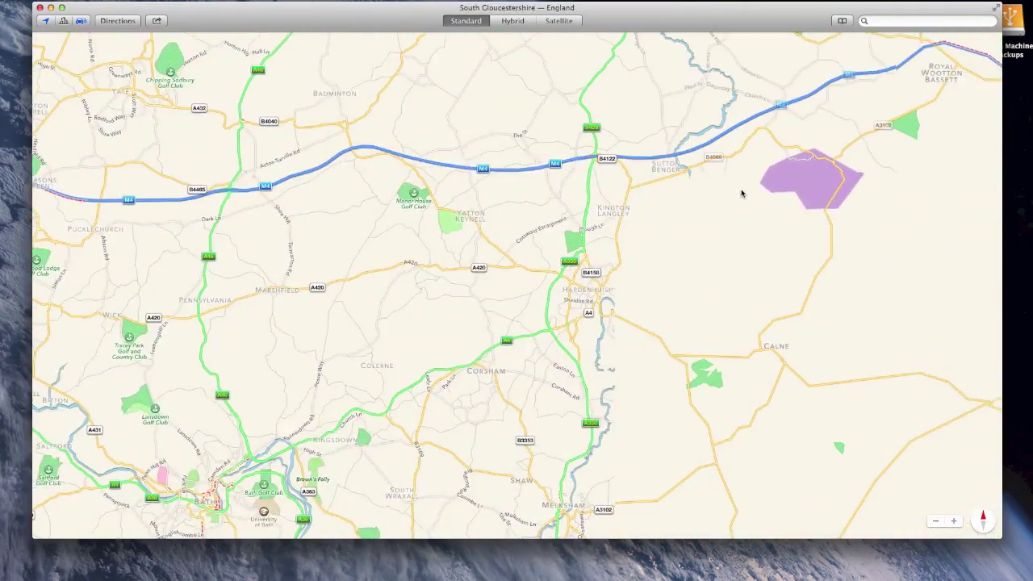
{"action": "left_click_drag", "start_coordinate": [691, 233], "coordinate": [492, 260]}
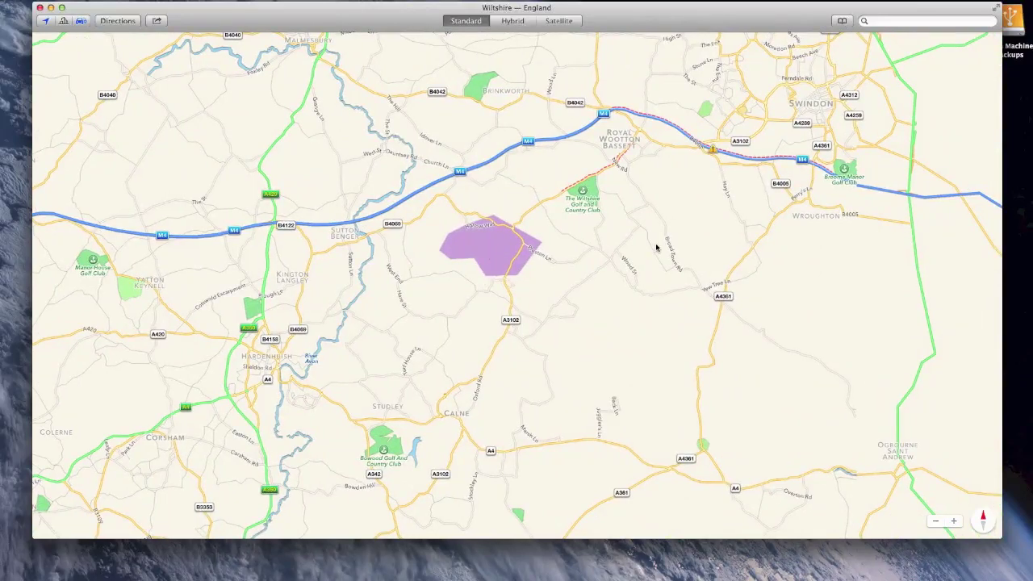
{"action": "left_click_drag", "start_coordinate": [657, 244], "coordinate": [554, 338]}
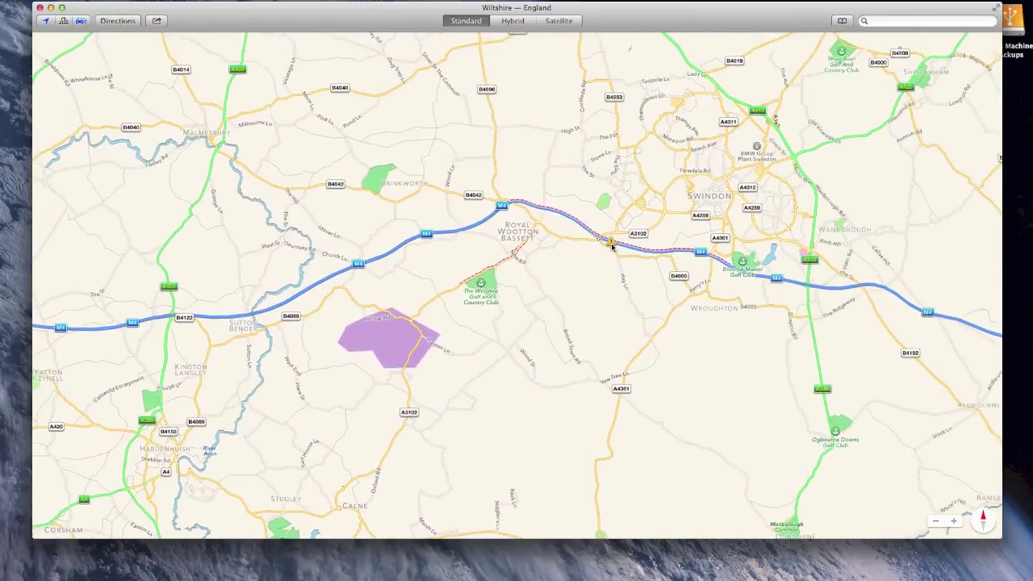
{"action": "left_click", "coordinate": [612, 244]}
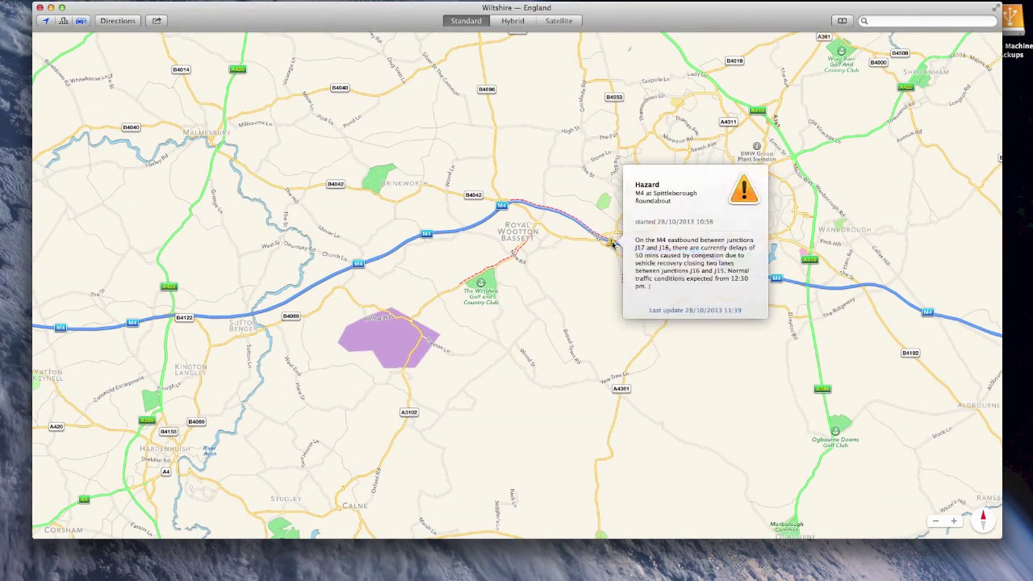